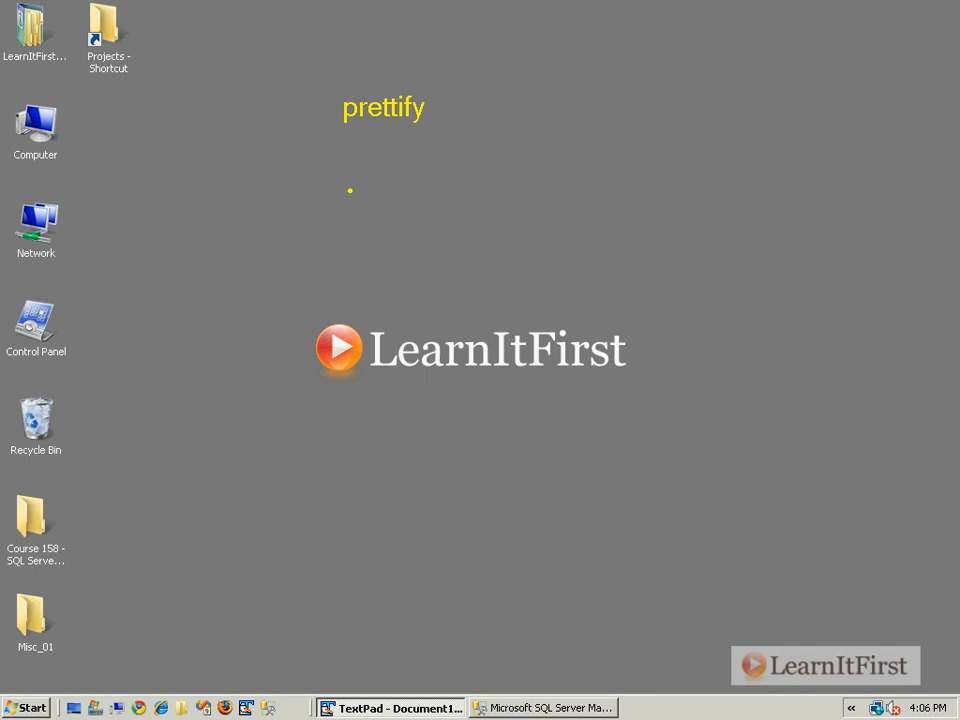
# - Open Visual Studio and create a new Integration Services project named Integration Services Project1
pyautogui.click(201, 708)
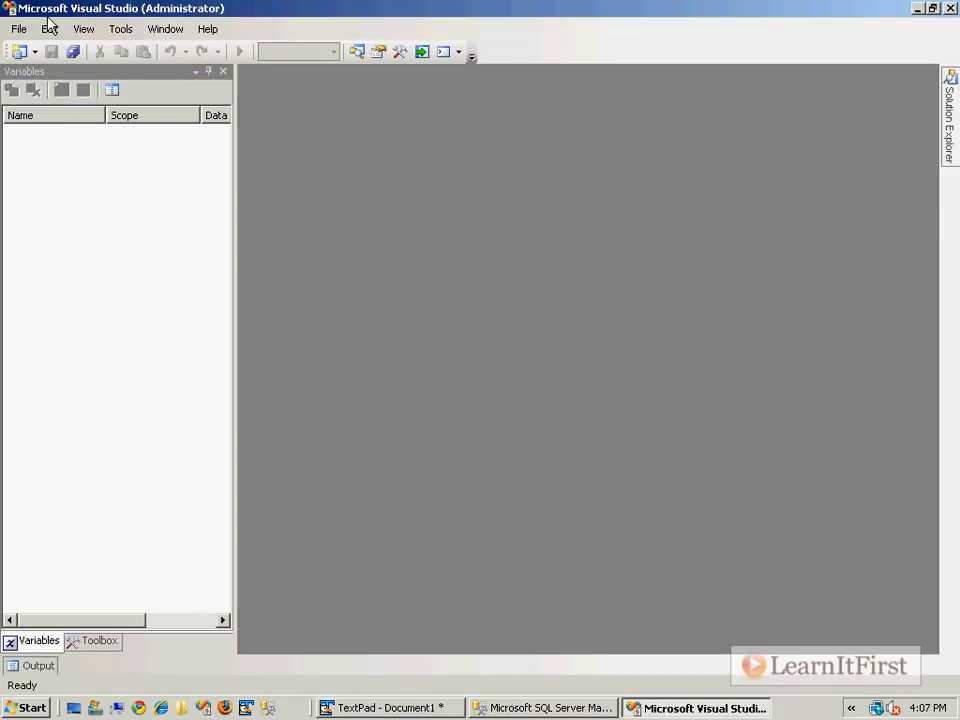
pyautogui.click(18, 28)
pyautogui.click(238, 52)
pyautogui.click(670, 530)
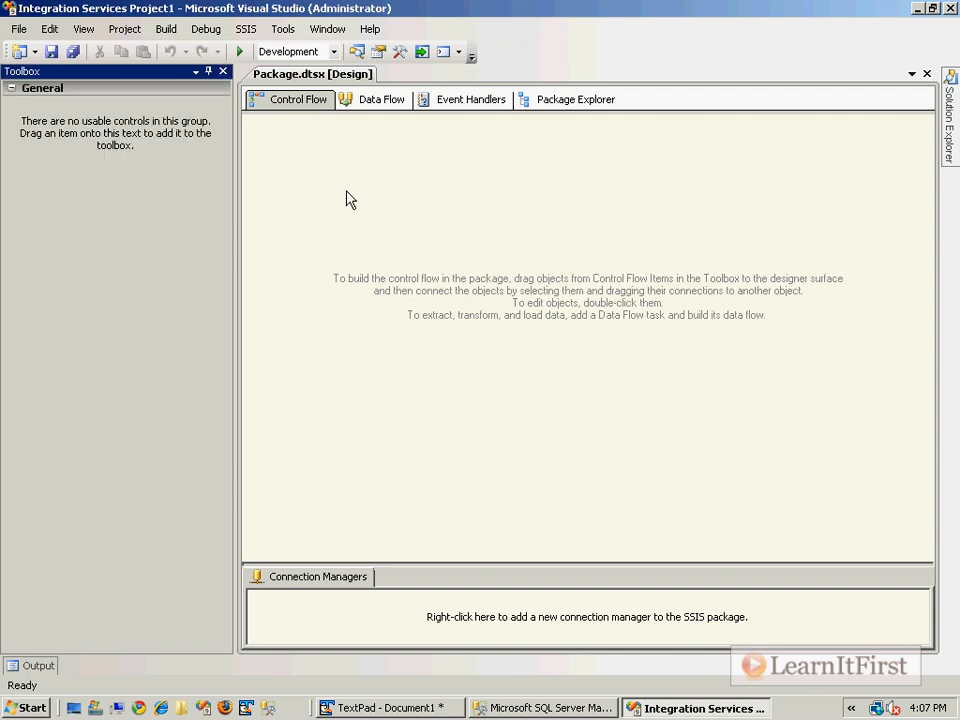
# - Add a Data Flow Task to the control flow, place an OLE DB Source in its data flow and open the source's editor
pyautogui.moveTo(66, 199); pyautogui.dragTo(439, 240)
pyautogui.doubleClick(439, 240)
pyautogui.moveTo(85, 165); pyautogui.dragTo(414, 281)
pyautogui.doubleClick(414, 281)
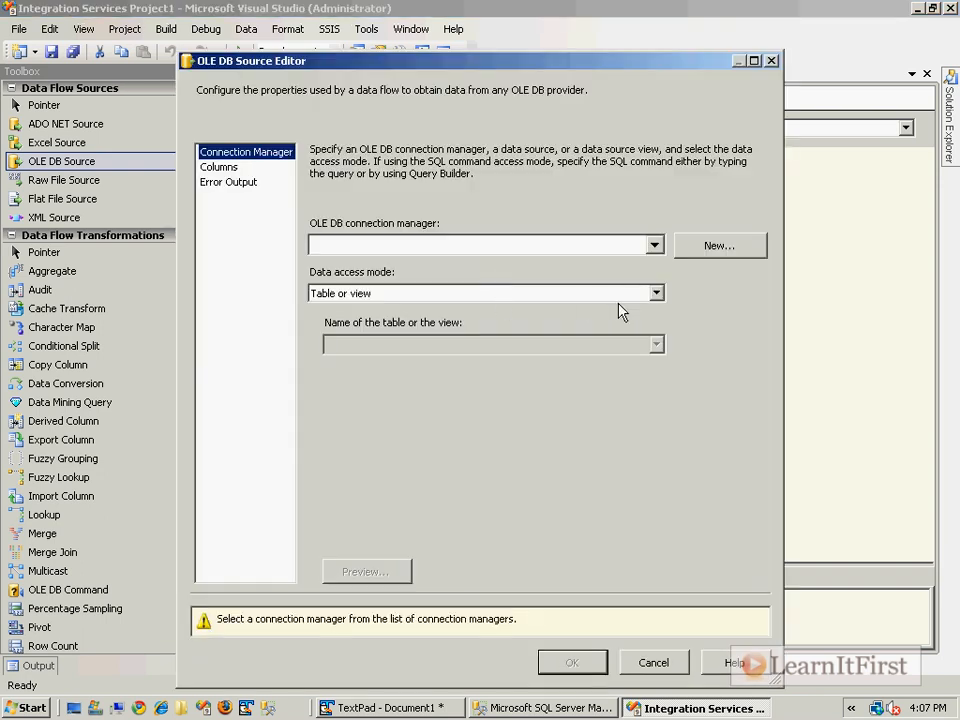
# - Configure the OLE DB Source with the localhost.AdventureWorks20081 connection, Table or view access mode and the Department table
pyautogui.click(742, 249)
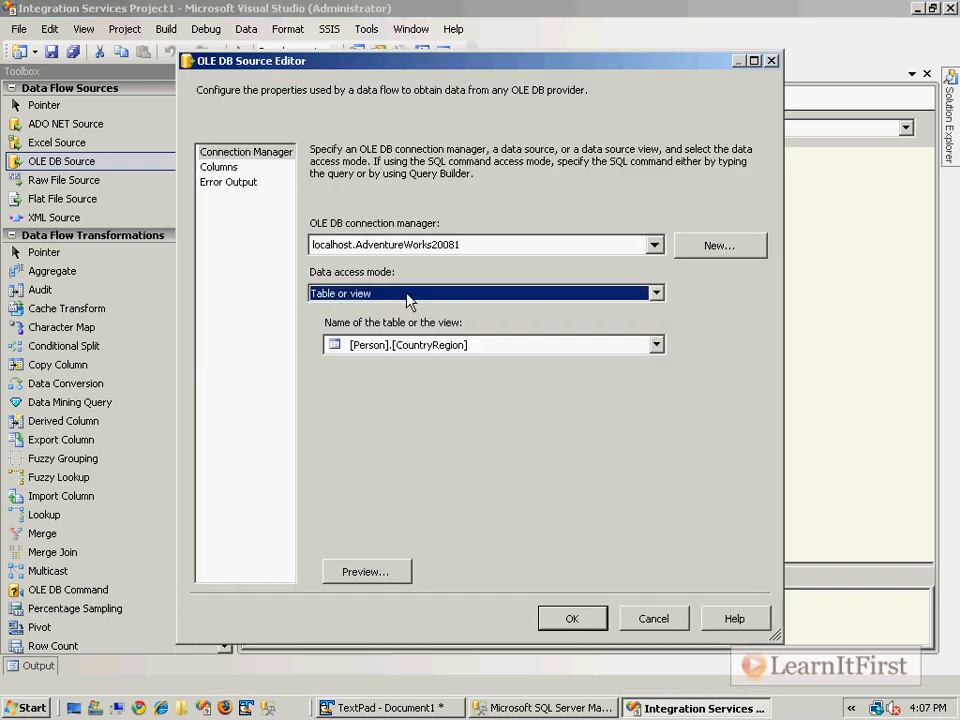
pyautogui.click(443, 293)
pyautogui.click(430, 310)
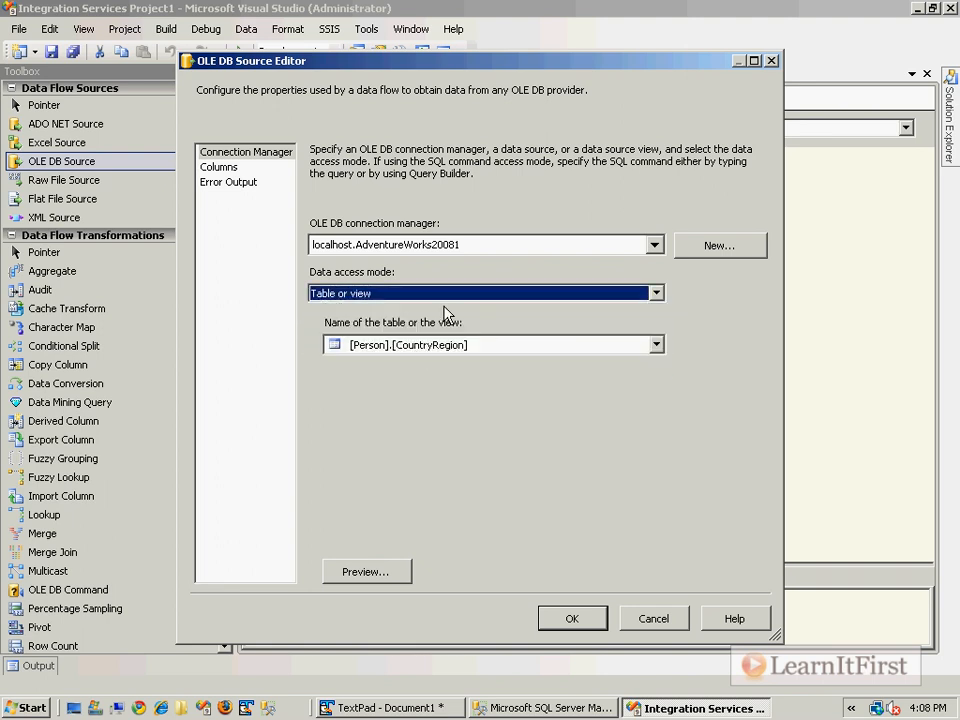
pyautogui.click(500, 343)
pyautogui.scroll(2, 470, 150)
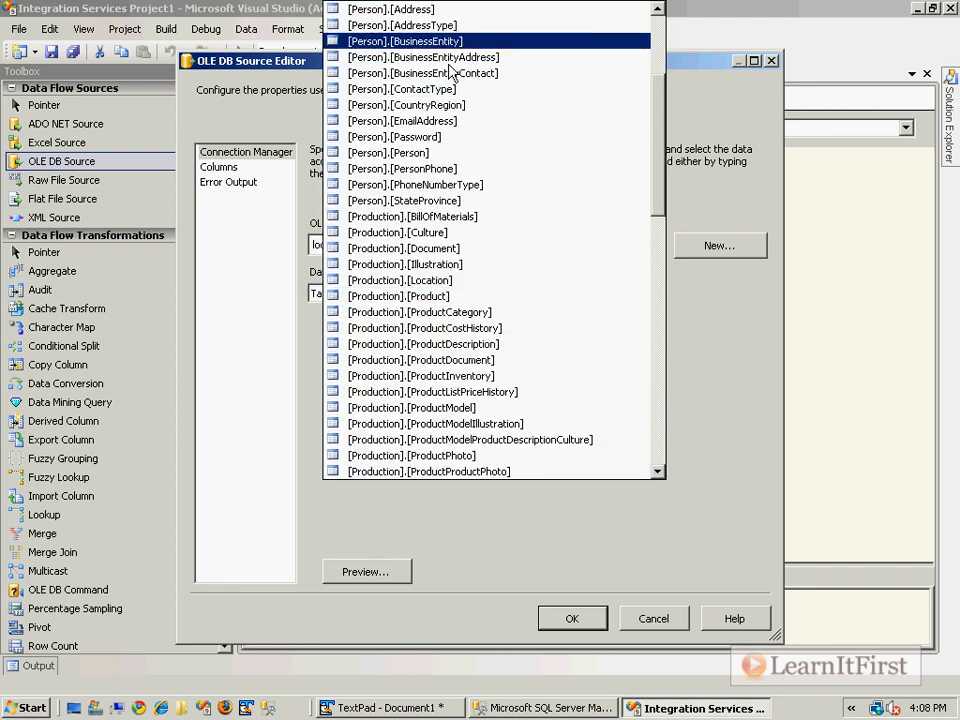
pyautogui.scroll(5, 460, 100)
pyautogui.click(456, 121)
pyautogui.click(560, 610)
# - Add an Excel Destination below the OLE DB Source and connect the source's output to it
pyautogui.click(11, 236)
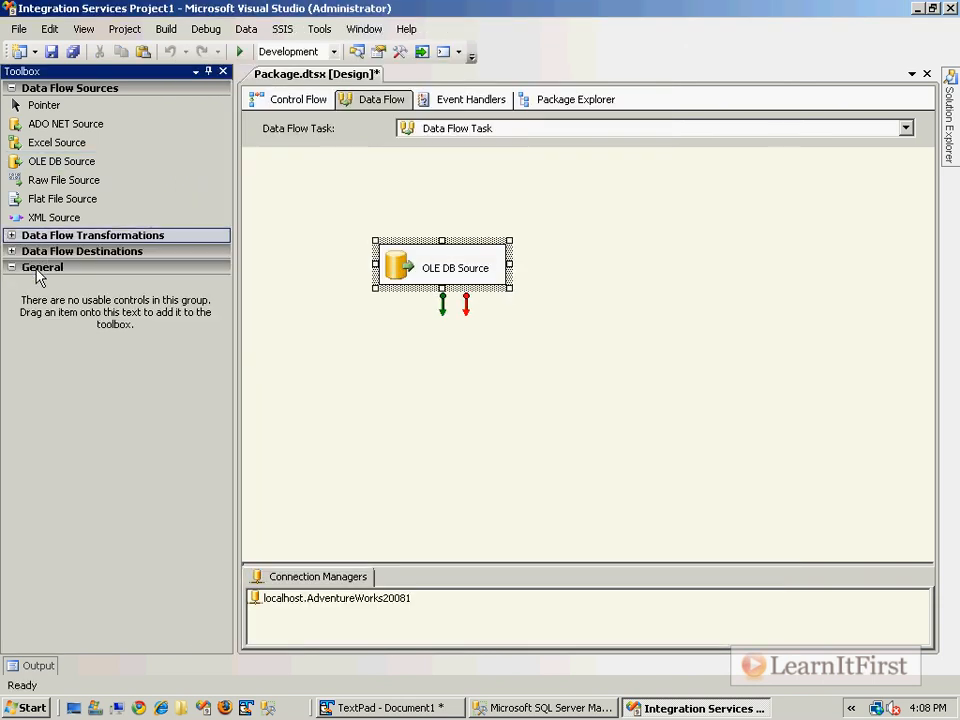
pyautogui.click(45, 251)
pyautogui.moveTo(66, 362); pyautogui.dragTo(430, 350)
pyautogui.moveTo(443, 303); pyautogui.dragTo(433, 345)
# - Give the Excel Destination a new Excel connection manager with the file path c:\Excel.xls
pyautogui.doubleClick(390, 375)
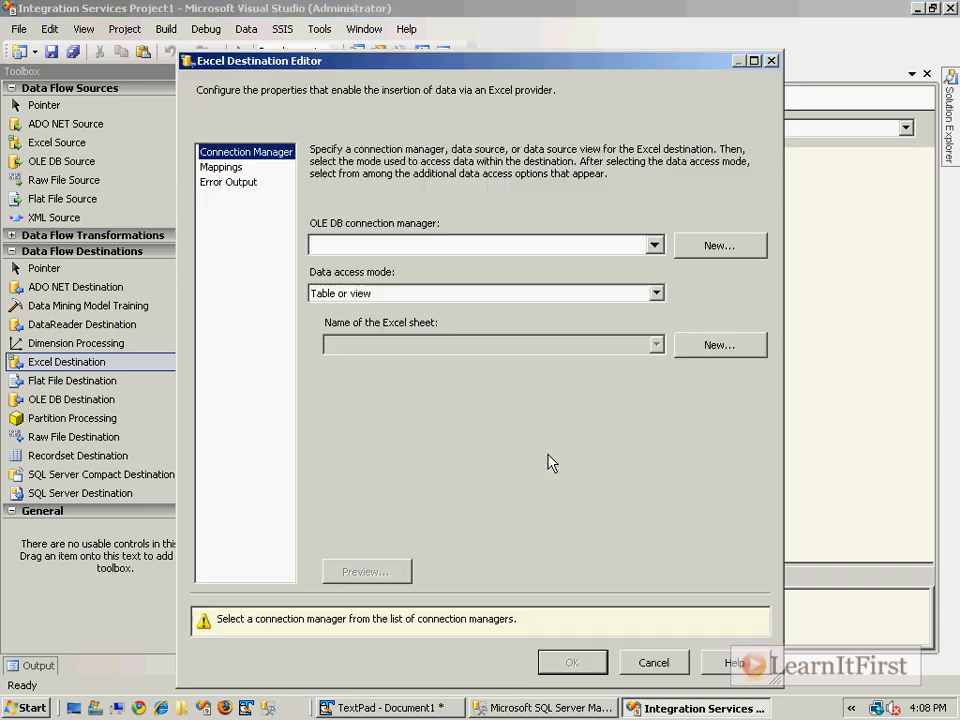
pyautogui.click(729, 251)
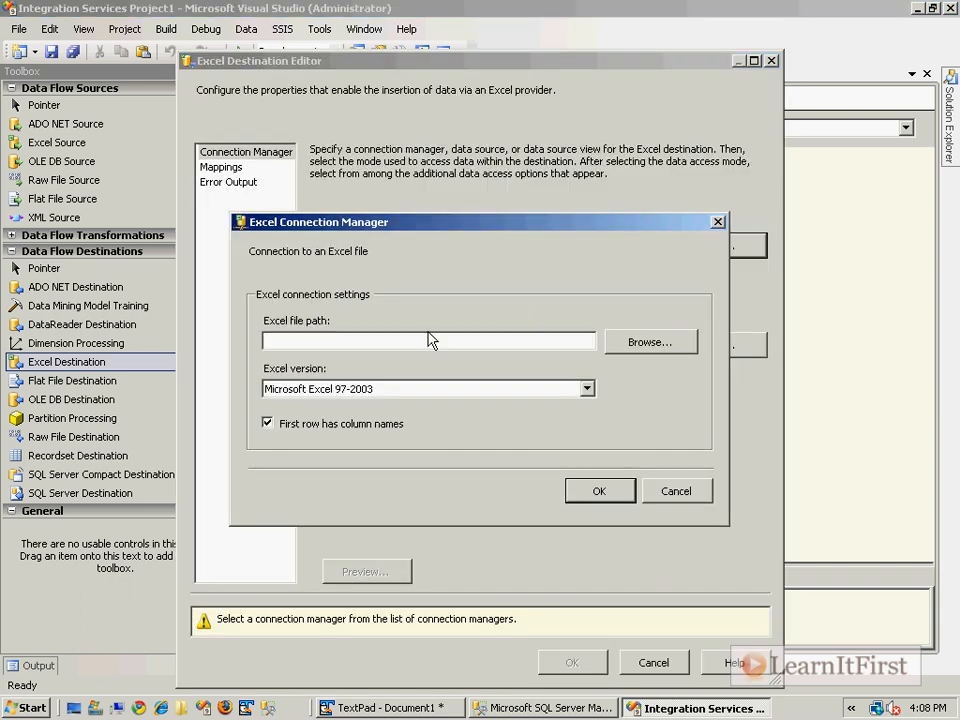
pyautogui.write('c:\\Excel.xls')
pyautogui.press('Return')
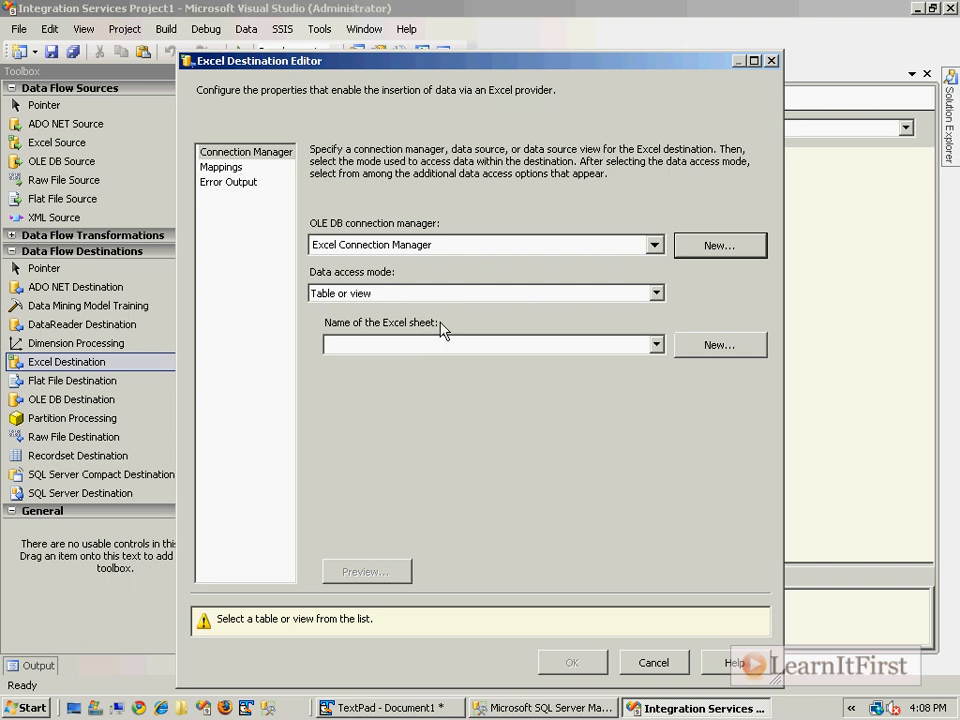
# - Create the destination sheet from the proposed table definition, select it and accept the default column mappings
pyautogui.click(716, 343)
pyautogui.click(542, 525)
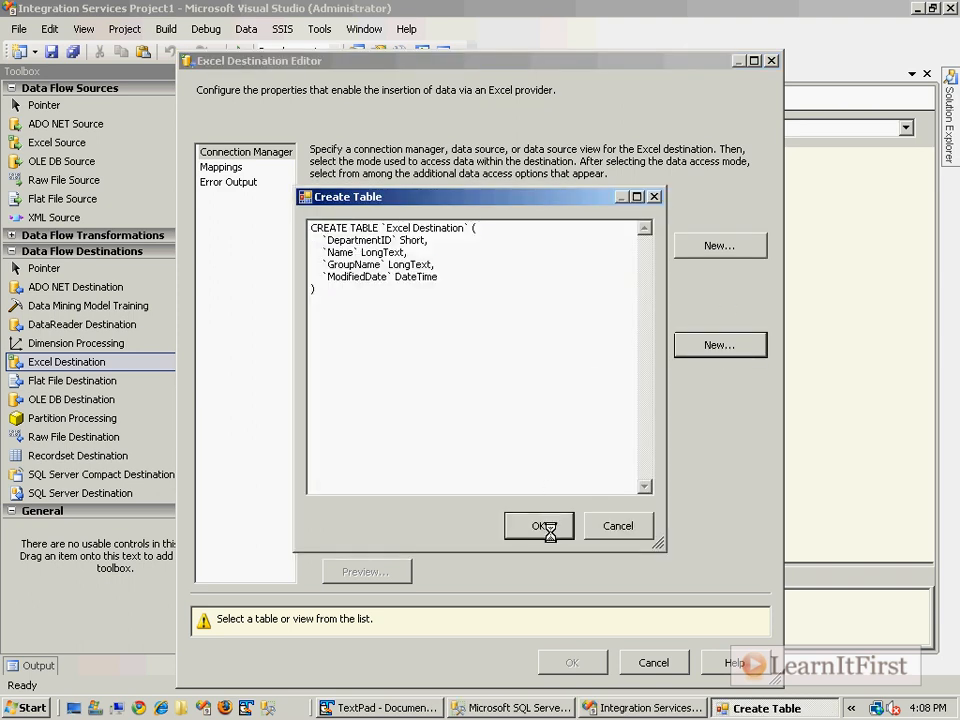
pyautogui.press('Return')
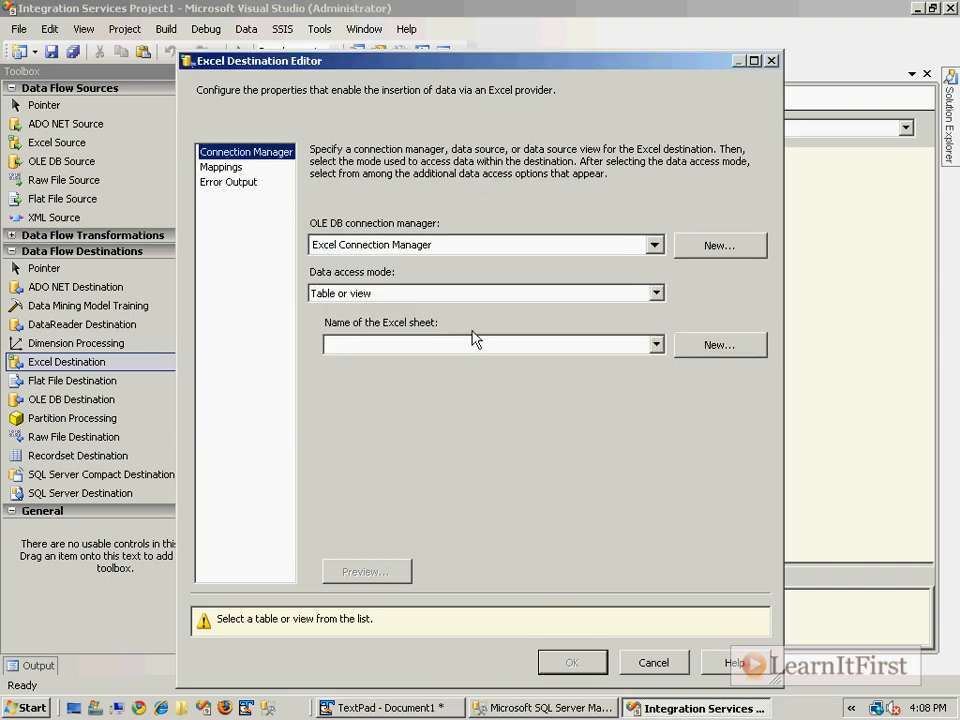
pyautogui.click(471, 343)
pyautogui.click(452, 364)
pyautogui.click(220, 167)
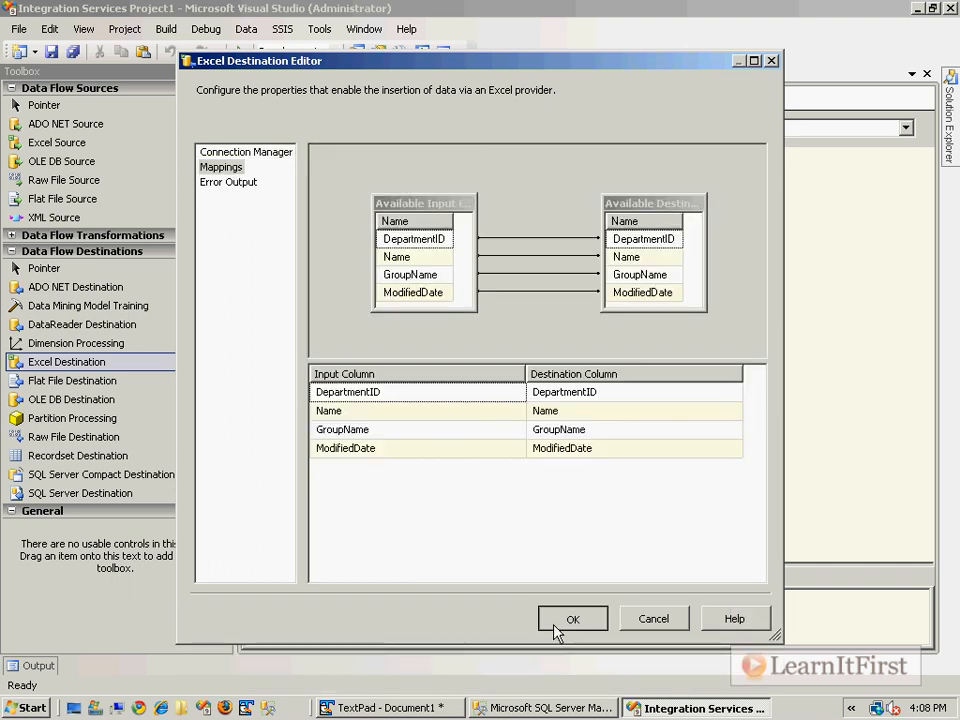
pyautogui.click(572, 662)
# - Run the package, then open the exported Excel.xls from the C: drive in a maximized window
pyautogui.press('F5')
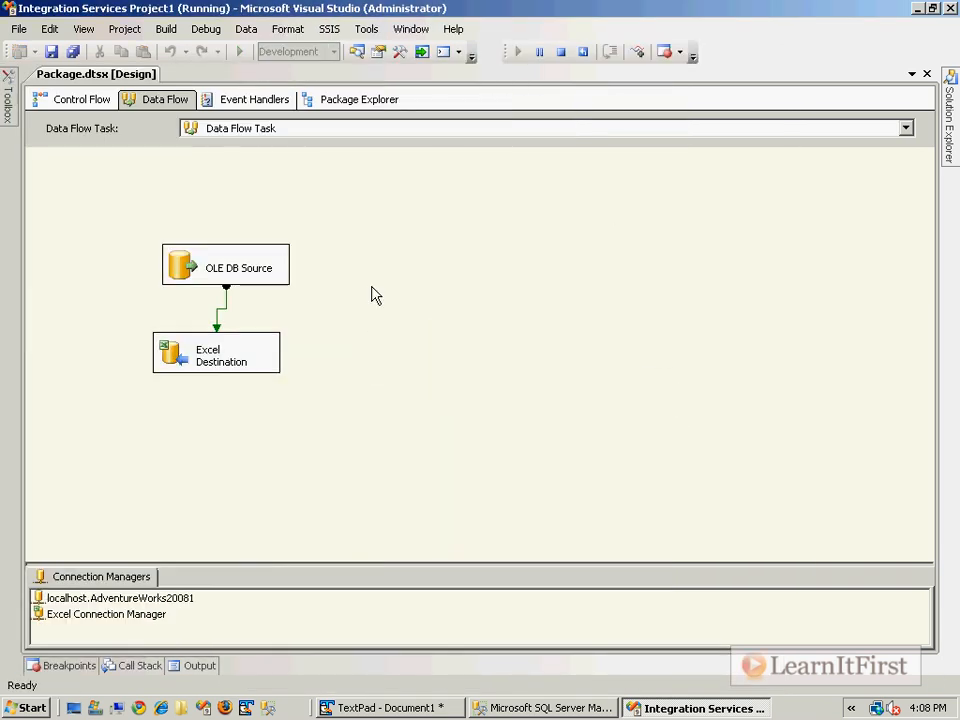
pyautogui.click(95, 708)
pyautogui.doubleClick(310, 410)
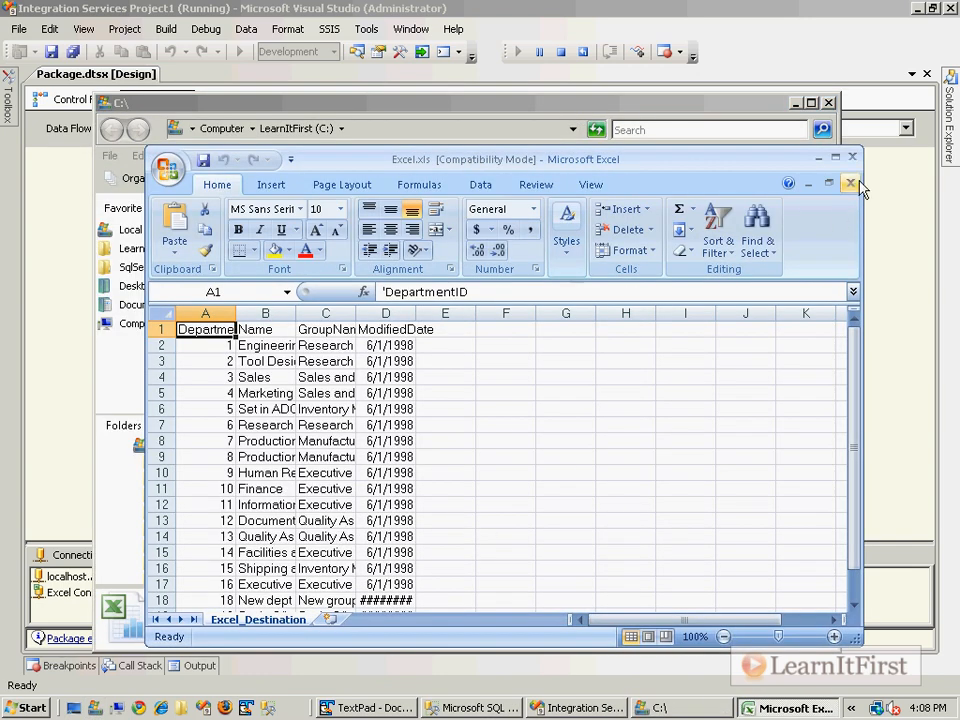
pyautogui.click(836, 159)
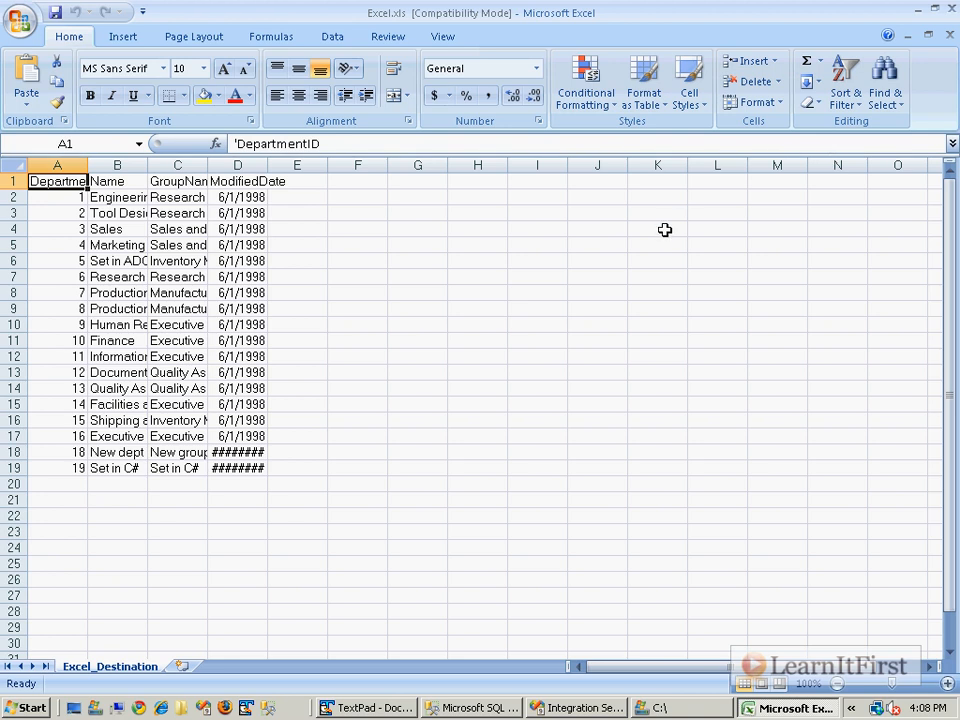
# - Auto-fit the widths of columns A to D to their contents
pyautogui.doubleClick(92, 168)
pyautogui.doubleClick(167, 165)
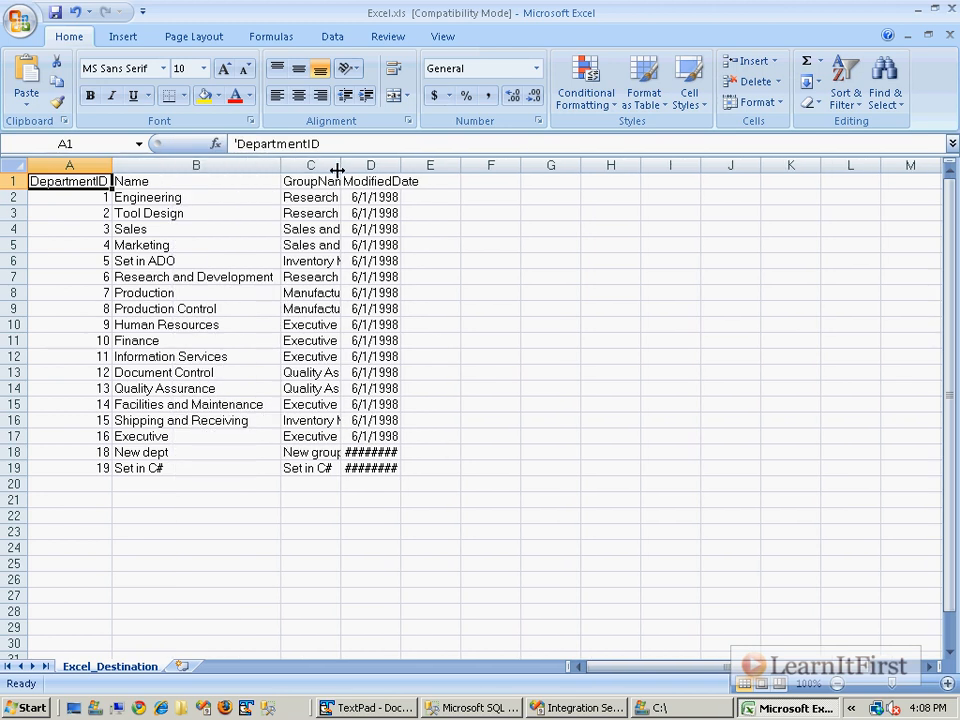
pyautogui.doubleClick(339, 167)
pyautogui.doubleClick(563, 163)
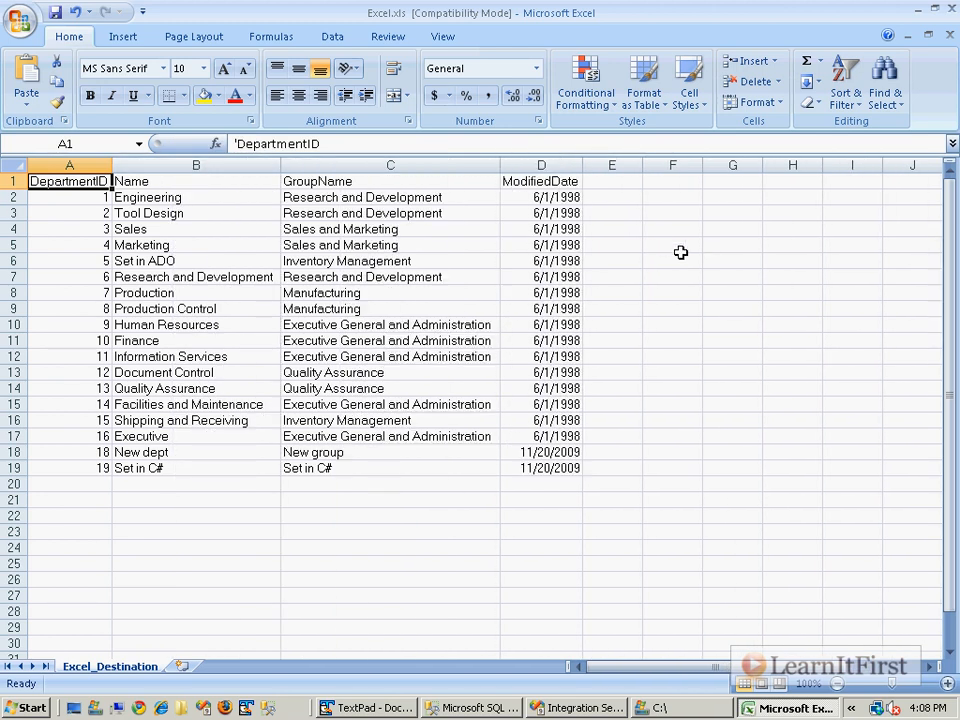
# - Center the contents of the DepartmentID column
pyautogui.click(92, 165)
pyautogui.click(301, 98)
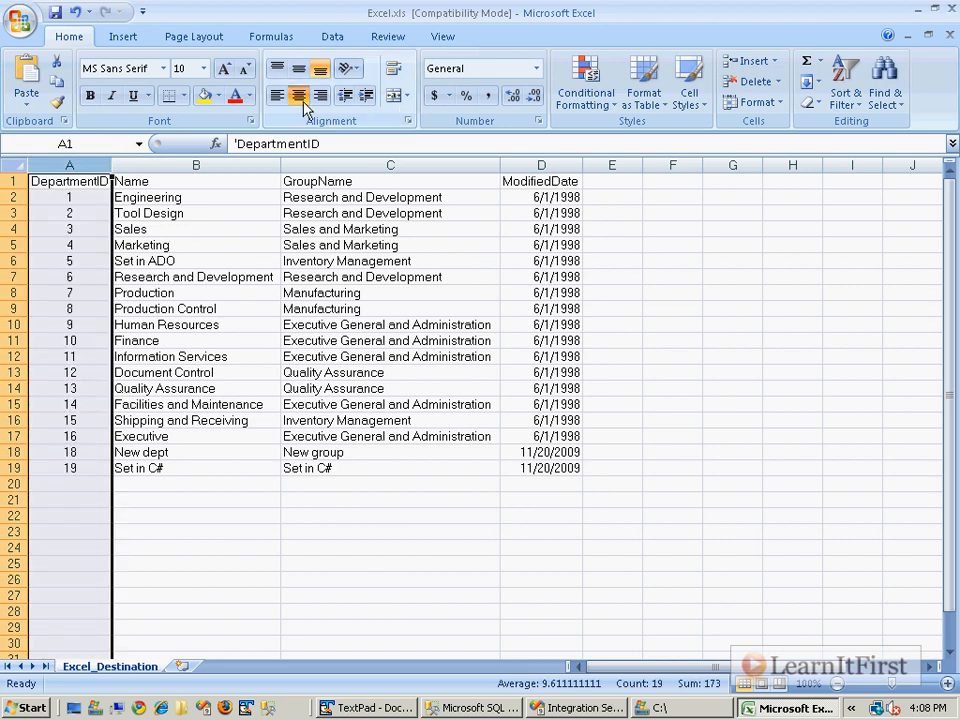
pyautogui.click(187, 358)
# - Make the header cells A1:D1 bold with a dark tan fill and a font size of 13.5
pyautogui.moveTo(75, 183); pyautogui.dragTo(540, 181)
pyautogui.click(91, 97)
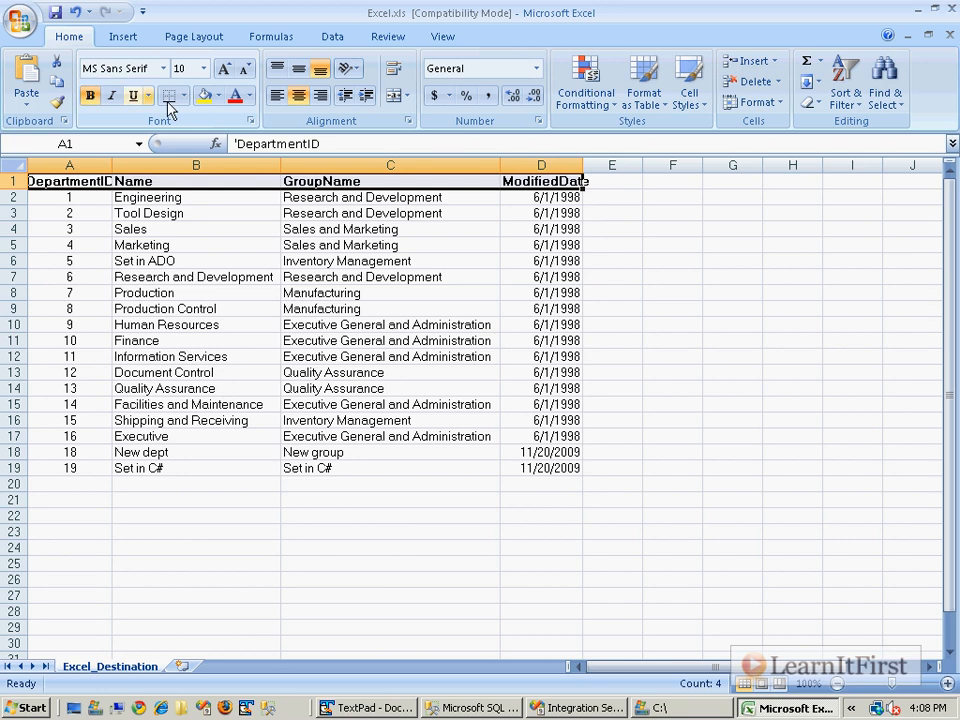
pyautogui.click(218, 96)
pyautogui.click(229, 154)
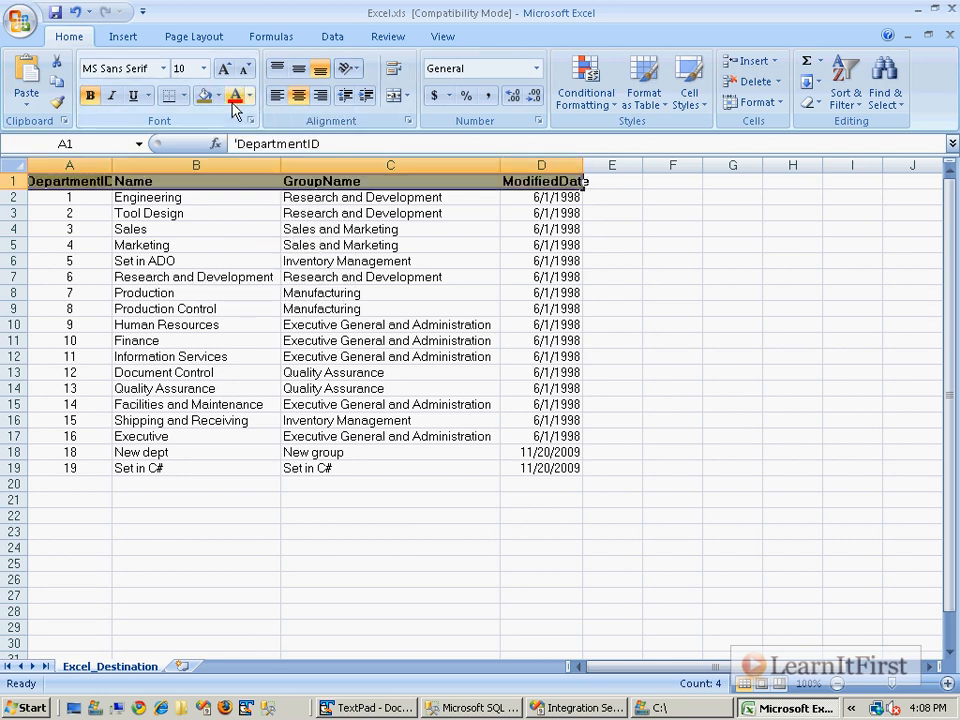
pyautogui.click(224, 68)
pyautogui.click(224, 68)
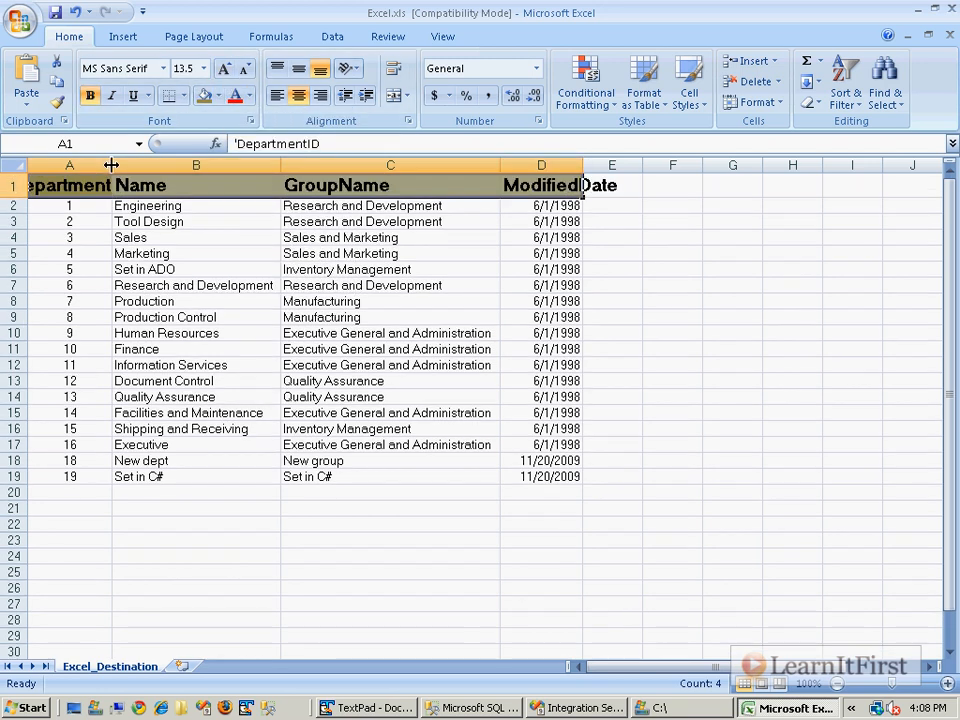
# - Auto-fit the DepartmentID and ModifiedDate columns and center the ModifiedDate column
pyautogui.doubleClick(110, 165)
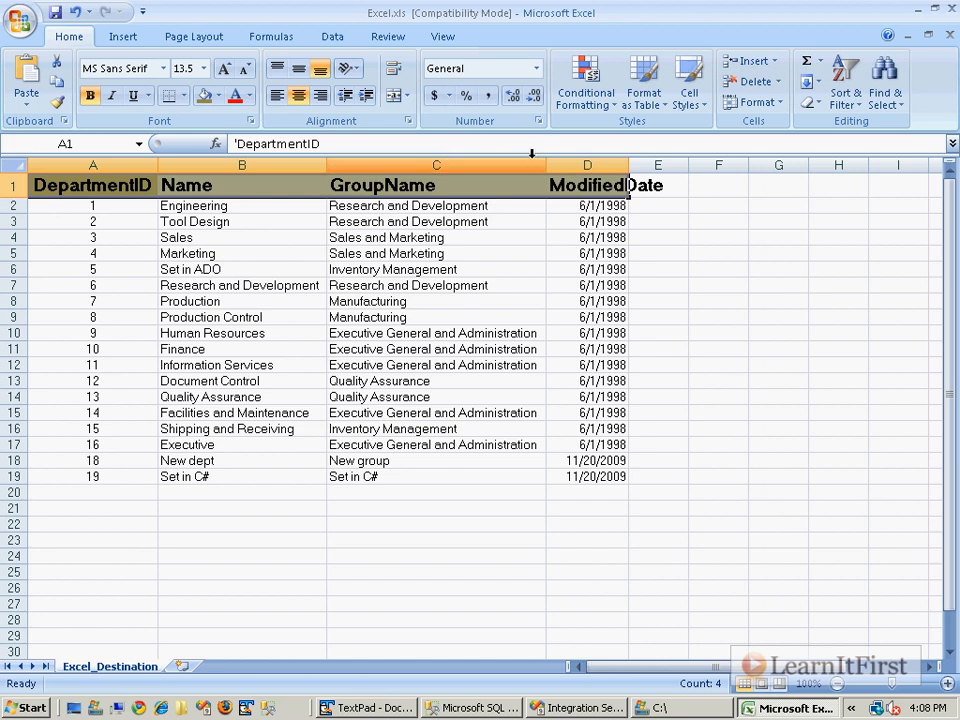
pyautogui.doubleClick(628, 165)
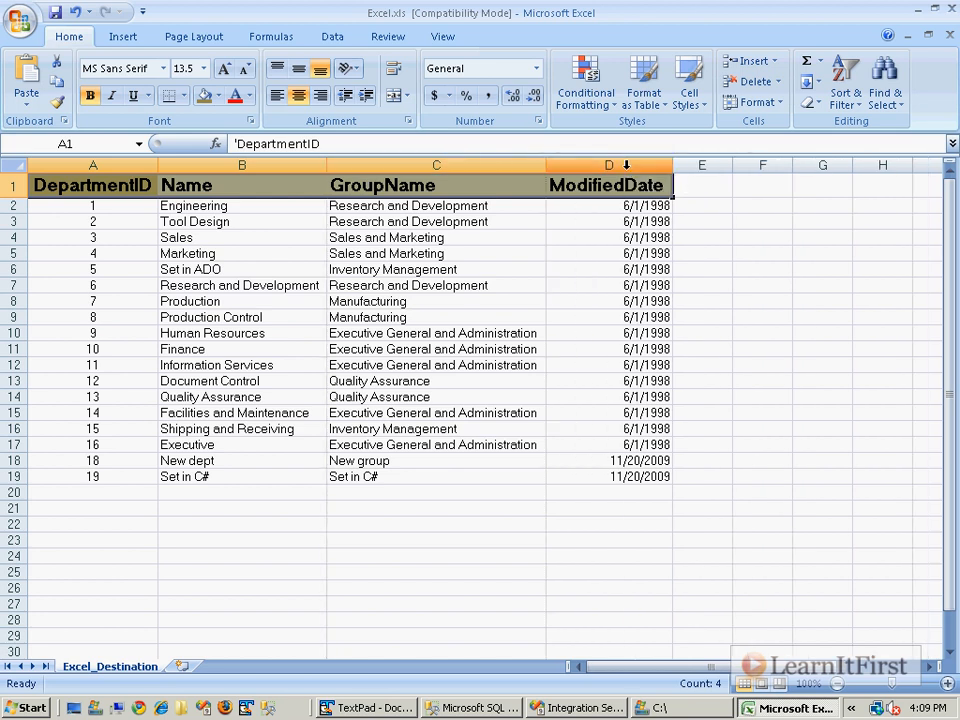
pyautogui.click(625, 165)
pyautogui.click(298, 95)
pyautogui.click(517, 523)
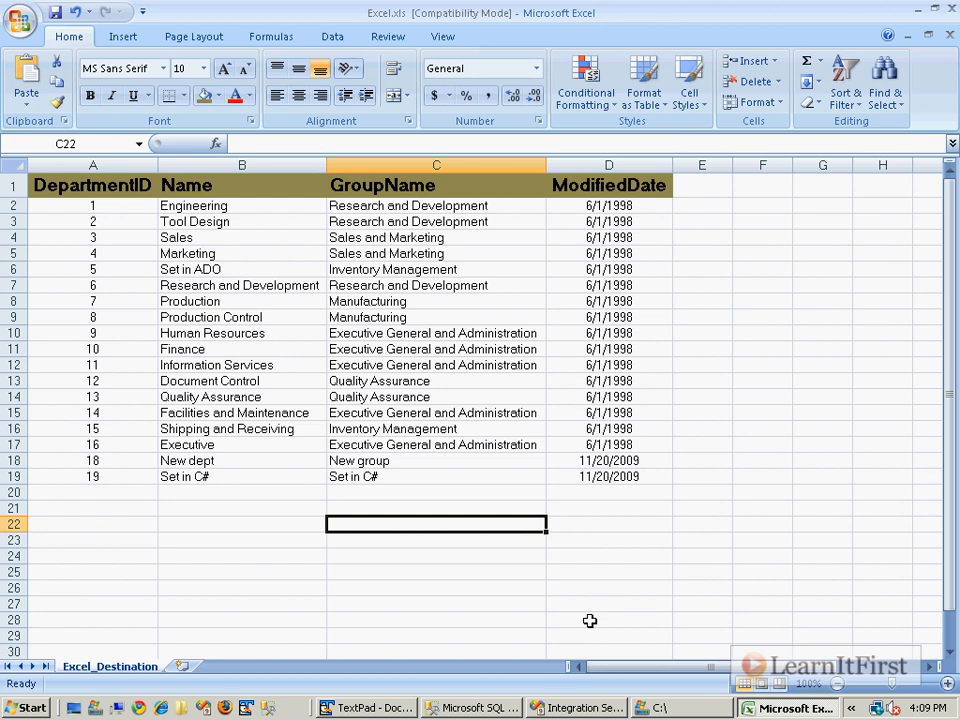
pyautogui.moveTo(94, 190); pyautogui.dragTo(632, 484)
pyautogui.click(642, 508)
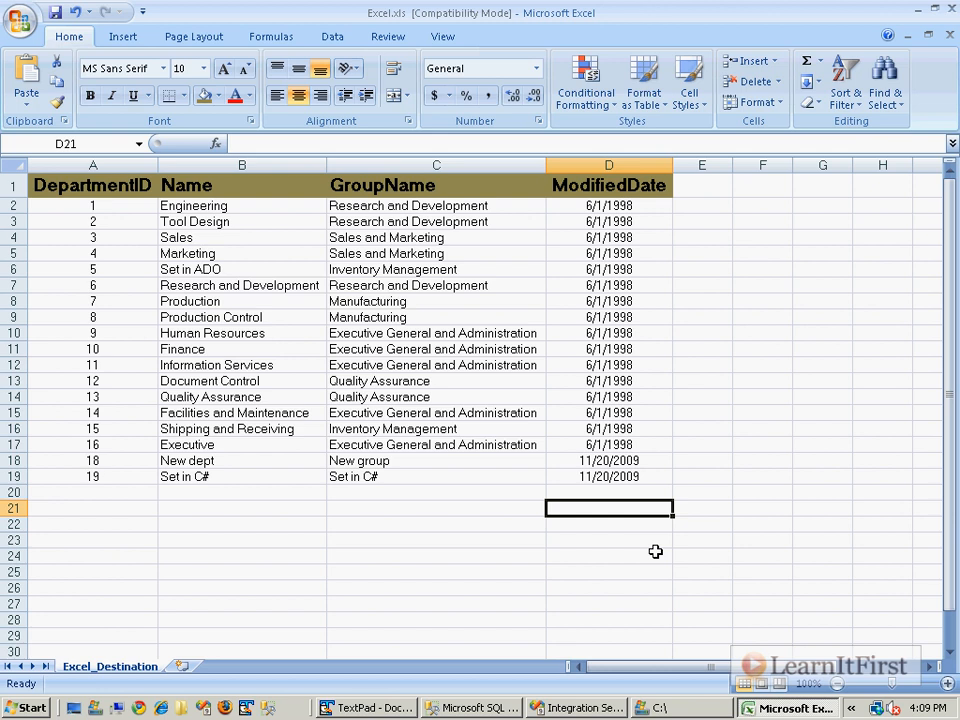
pyautogui.moveTo(94, 180); pyautogui.dragTo(628, 479)
pyautogui.click(636, 540)
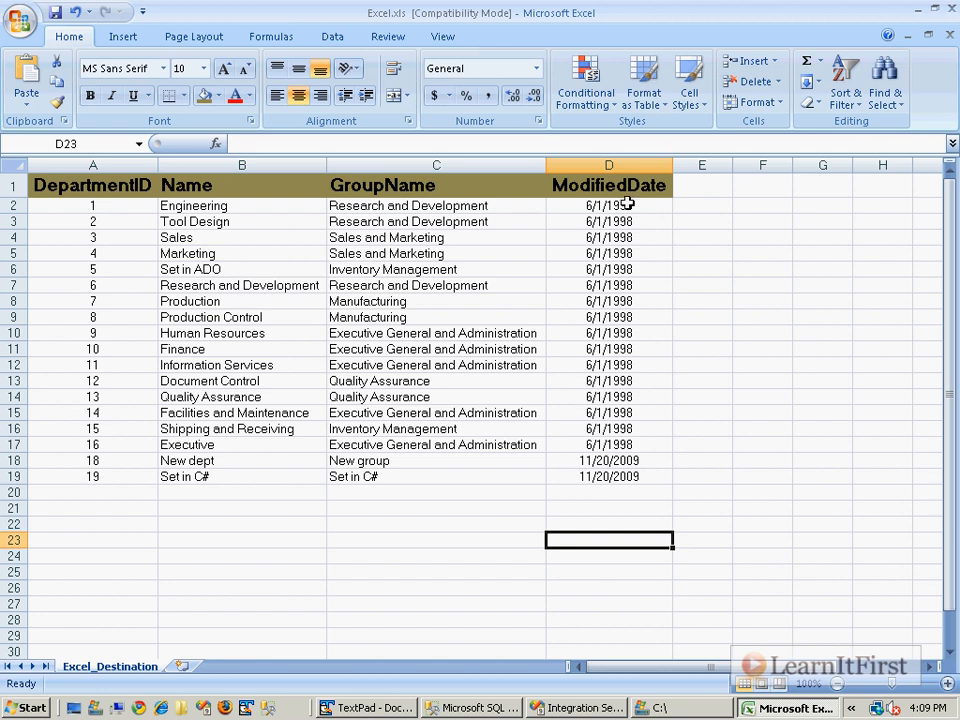
# - Close Excel.xls without saving, close the C: drive window and return the package to design mode
pyautogui.click(950, 8)
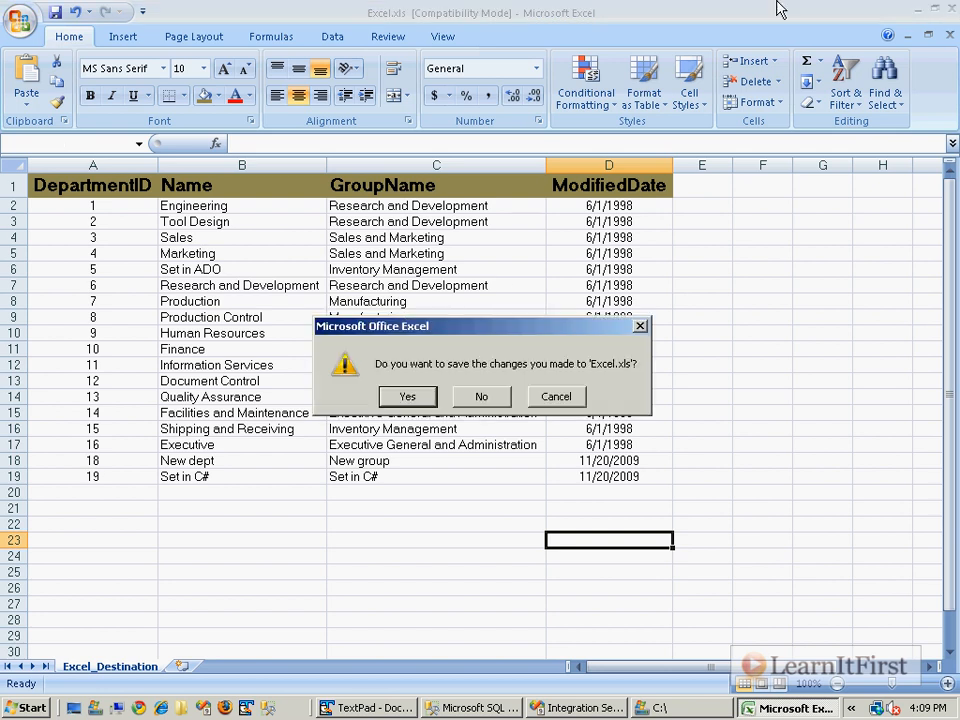
pyautogui.click(483, 396)
pyautogui.click(658, 470)
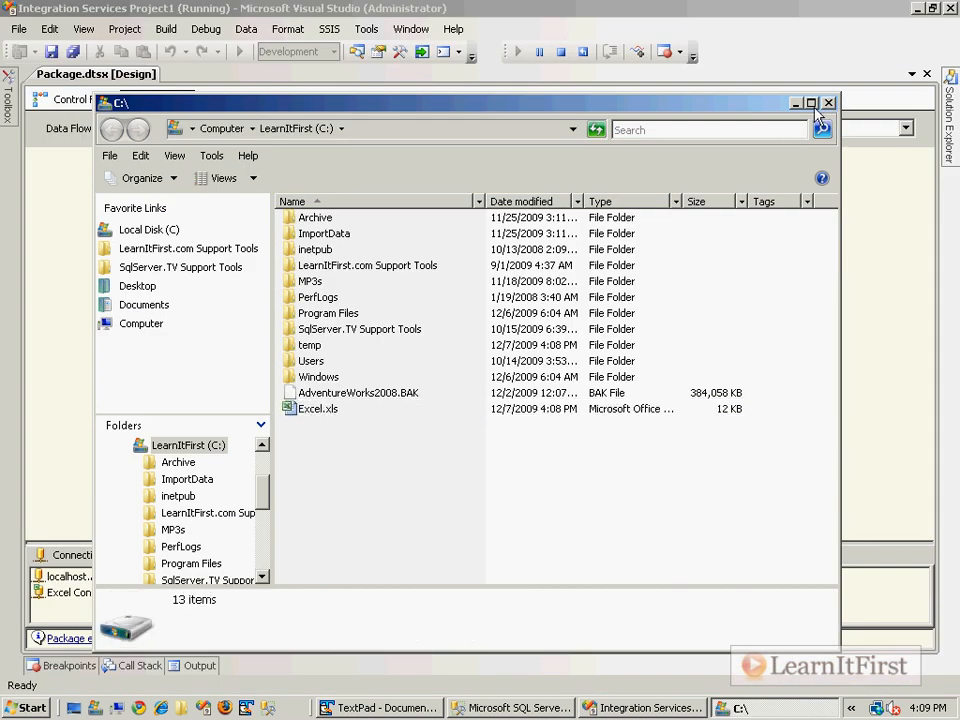
pyautogui.hotkey('alt', 'F4')
pyautogui.click(443, 639)
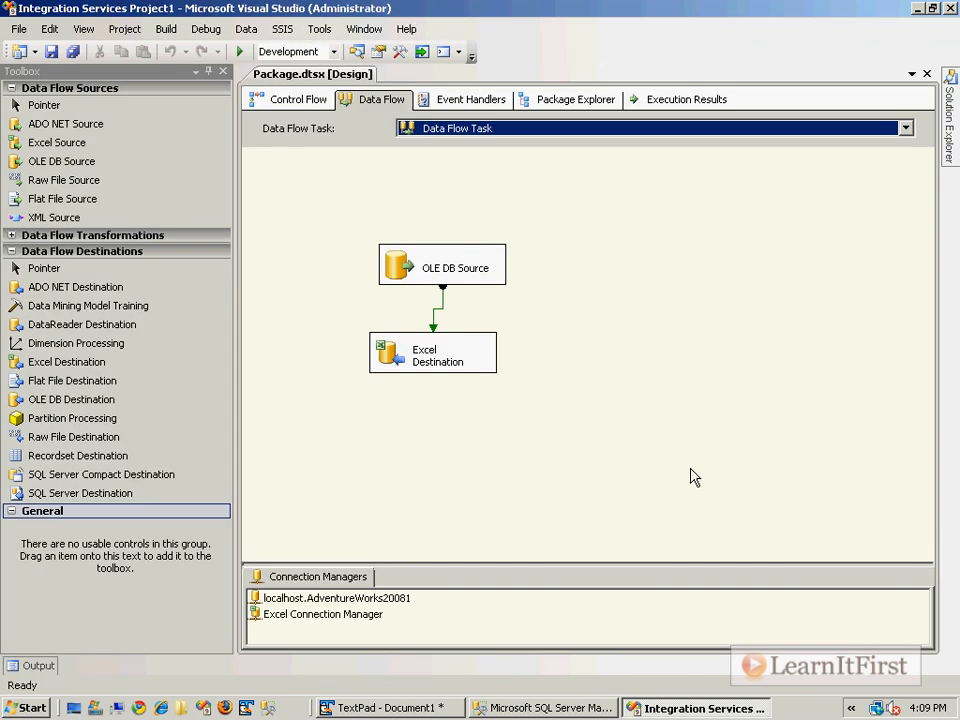
# - Add a new SSIS package to the project
pyautogui.click(948, 120)
pyautogui.click(692, 157)
pyautogui.rightClick(692, 157)
pyautogui.click(733, 167)
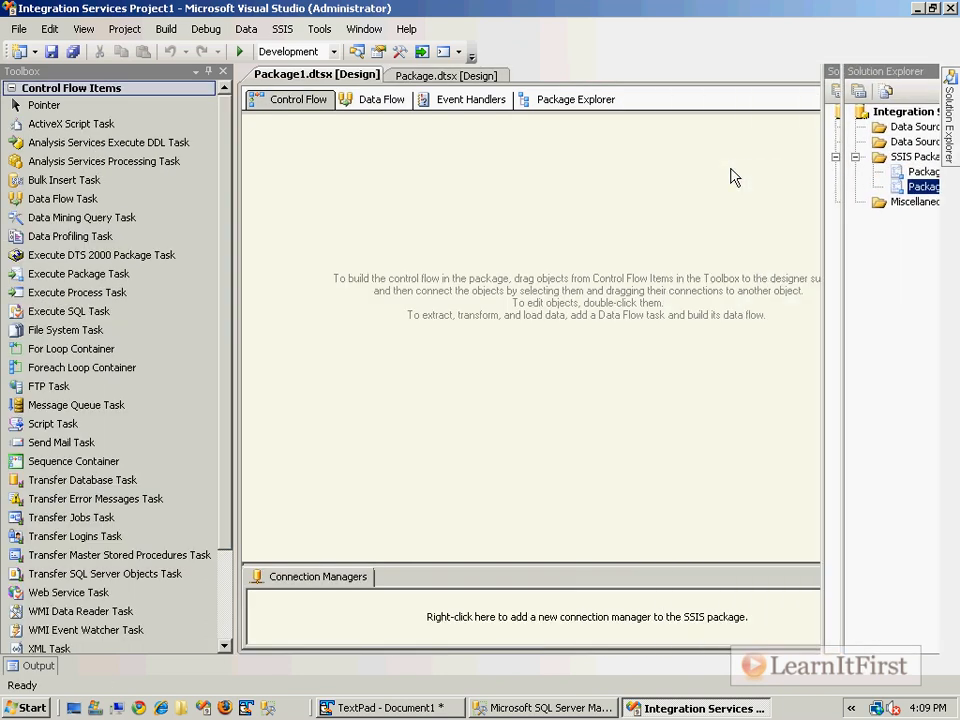
# - Rename the new Package1.dtsx package as Excel_01.dtsx, renaming the package object as well
pyautogui.click(948, 115)
pyautogui.click(690, 186)
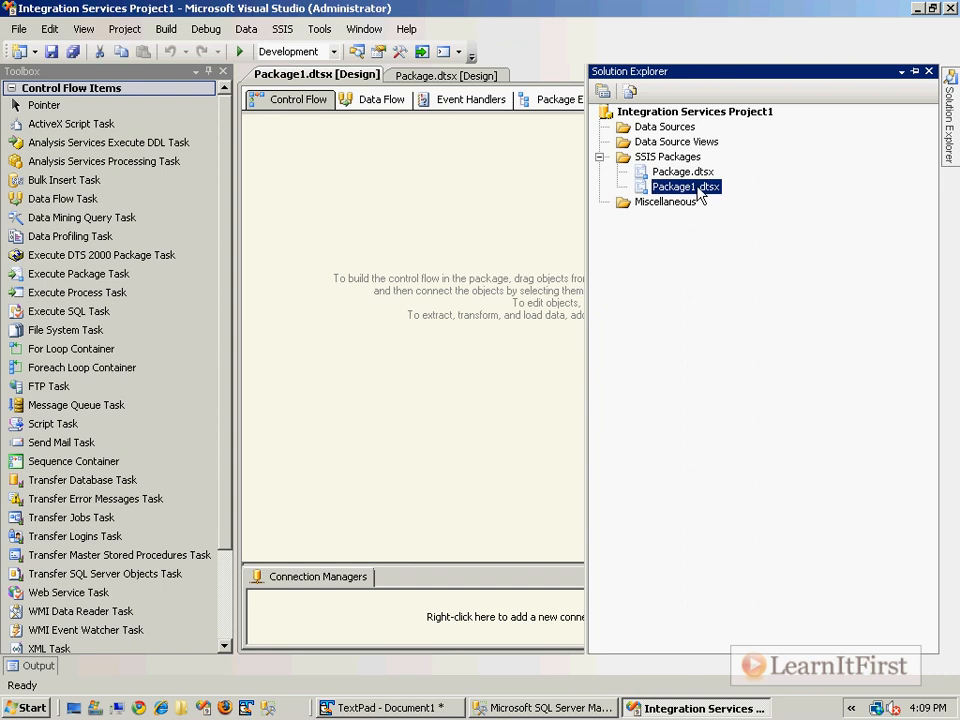
pyautogui.write('Excel')
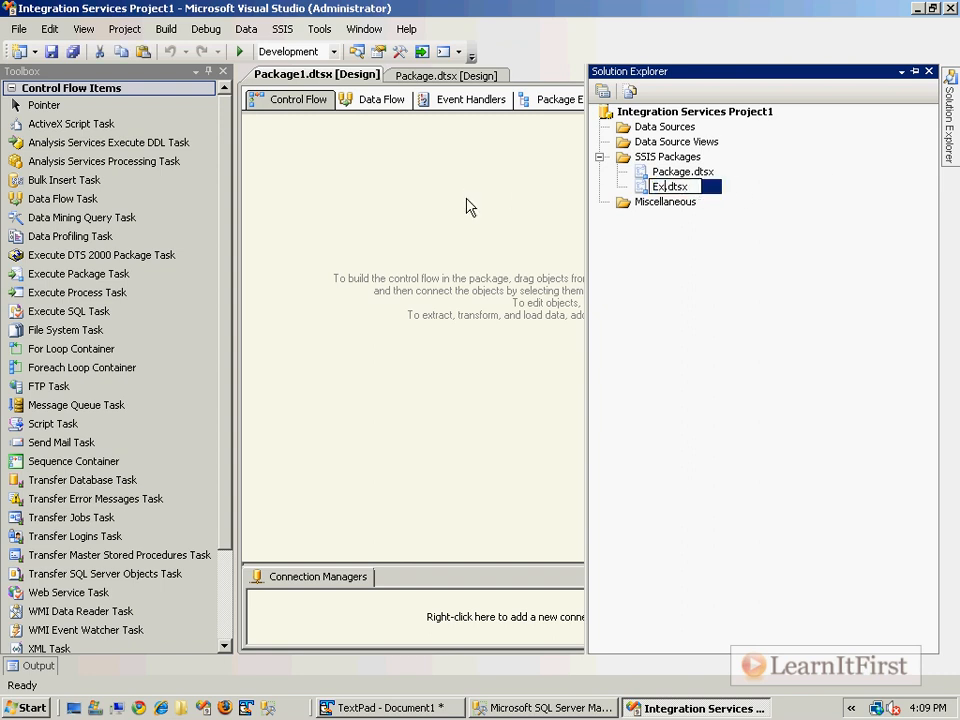
pyautogui.write('_02')
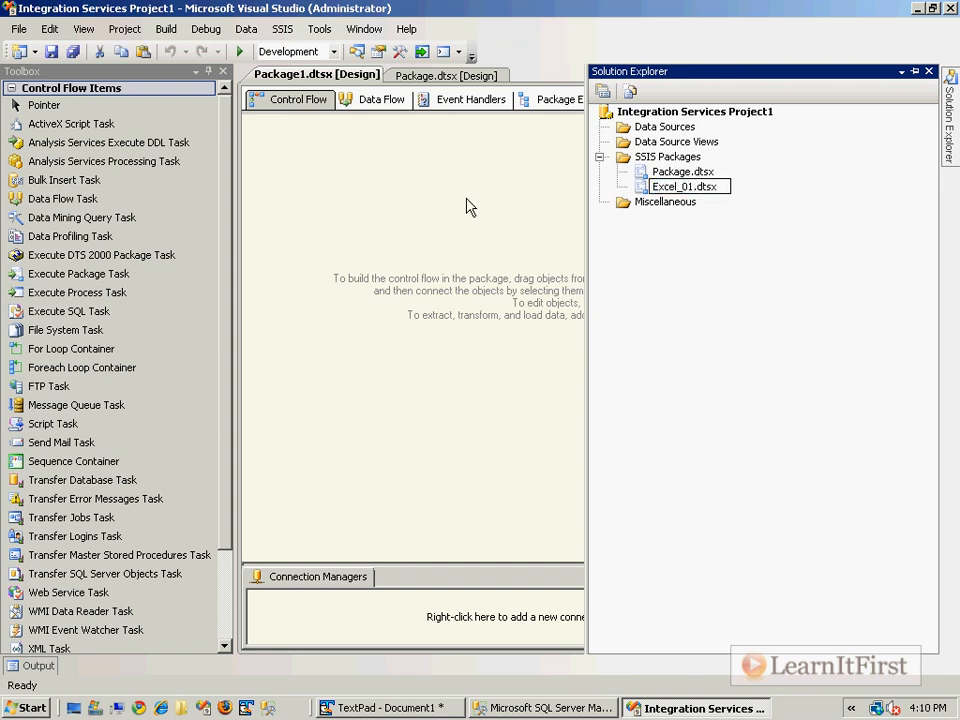
pyautogui.press('Return')
pyautogui.press('Return')
# - Change the new package's file name to 07_Excel_01.dtsx and rename the package object to match
pyautogui.press('End')
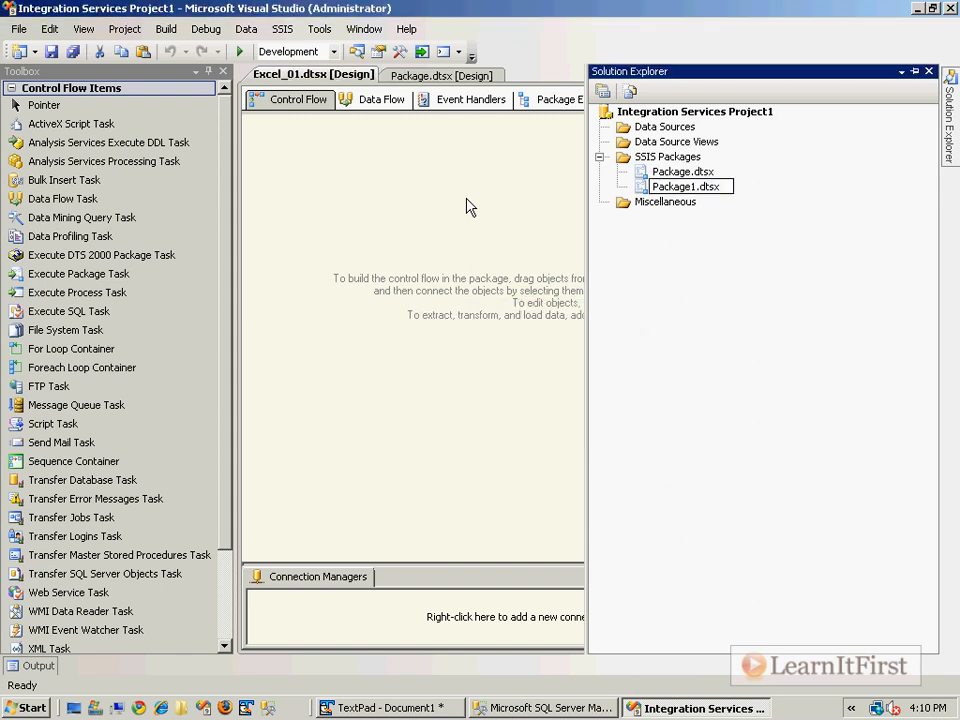
pyautogui.press('Delete')
pyautogui.press('Delete')
pyautogui.press('Delete')
pyautogui.press('Delete')
pyautogui.press('Delete')
pyautogui.press('Delete')
pyautogui.press('Delete')
pyautogui.press('Delete')
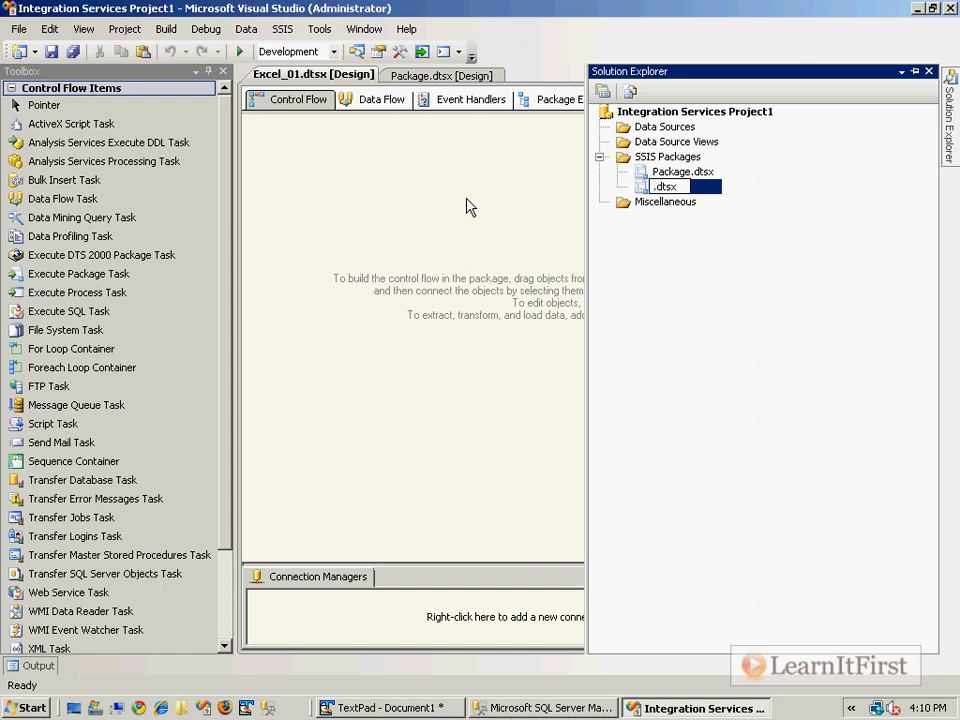
pyautogui.write('07_Excel_01')
pyautogui.press('Return')
pyautogui.press('Return')
# - Name the new package file Excel_01.dtsx, without the 07 prefix, and rename the package object to match
pyautogui.press('Home')
pyautogui.press('Delete')
pyautogui.press('Delete')
pyautogui.press('Delete')
pyautogui.press('Delete')
pyautogui.press('Delete')
pyautogui.press('Delete')
pyautogui.press('Delete')
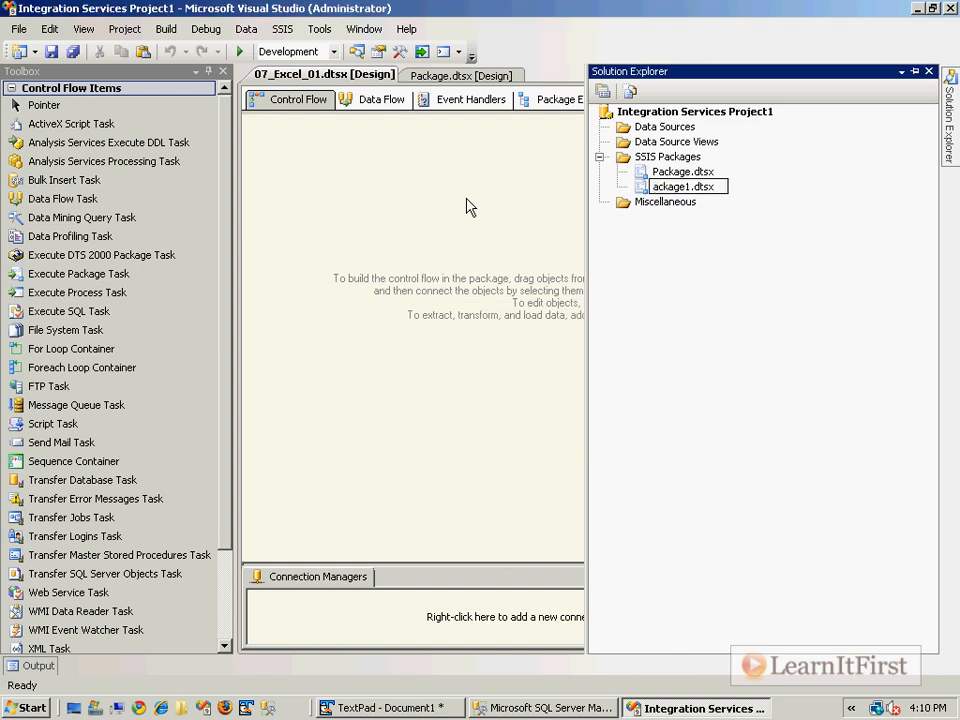
pyautogui.write('Excel)_')
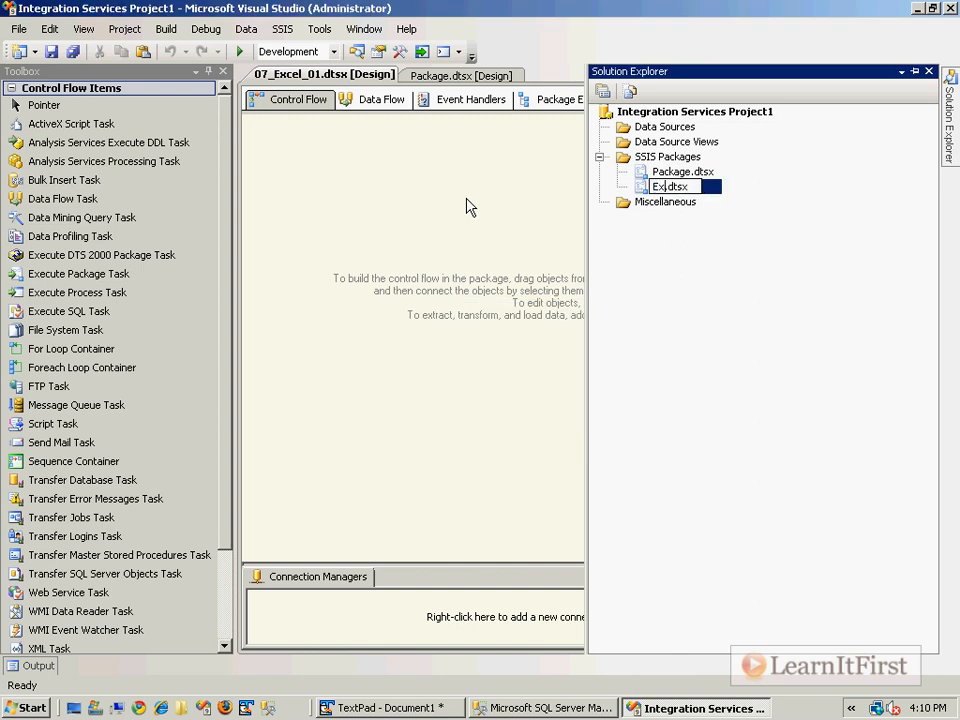
pyautogui.press('BackSpace')
pyautogui.press('BackSpace')
pyautogui.write('_0')
pyautogui.press('Return')
pyautogui.press('Return')
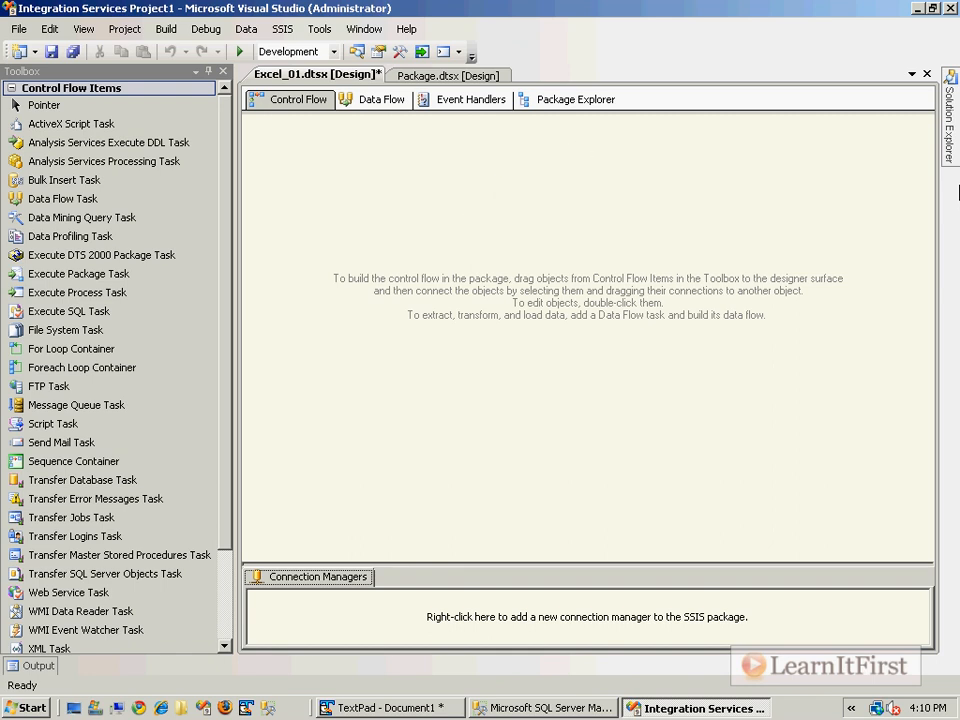
# - Save the Excel_01.dtsx package
pyautogui.moveTo(948, 115)
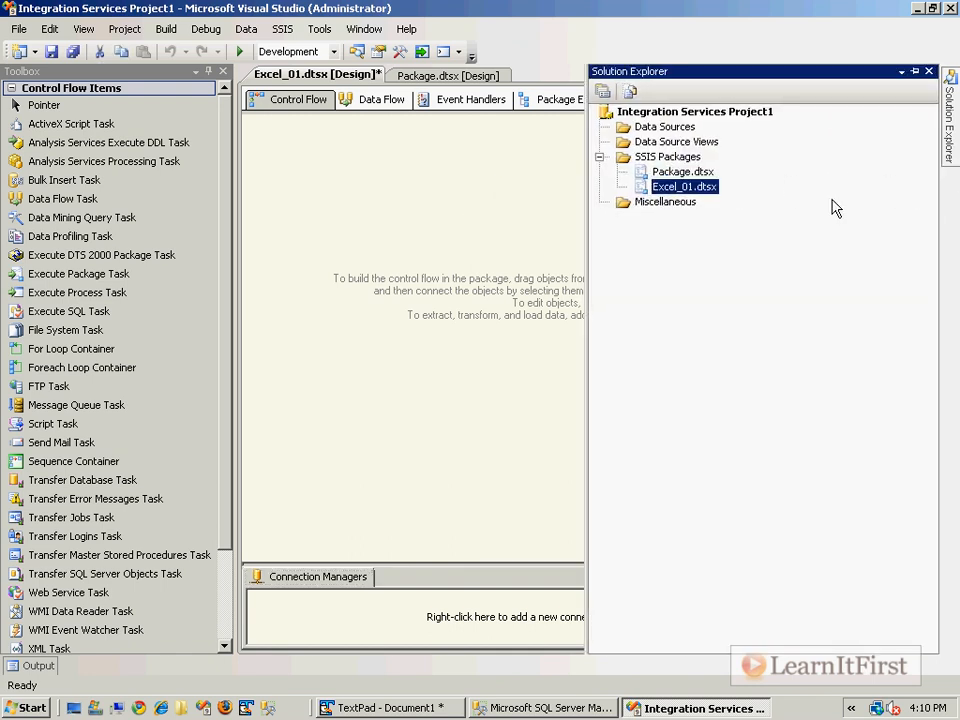
pyautogui.rightClick(712, 173)
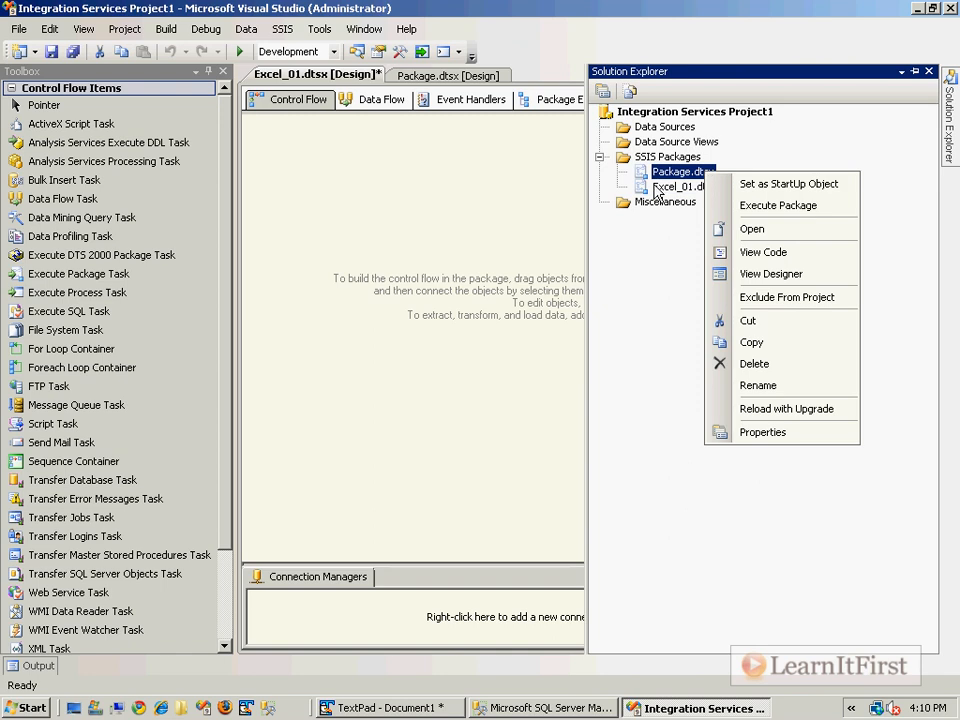
pyautogui.click(508, 215)
pyautogui.hotkey('ctrl', 's')
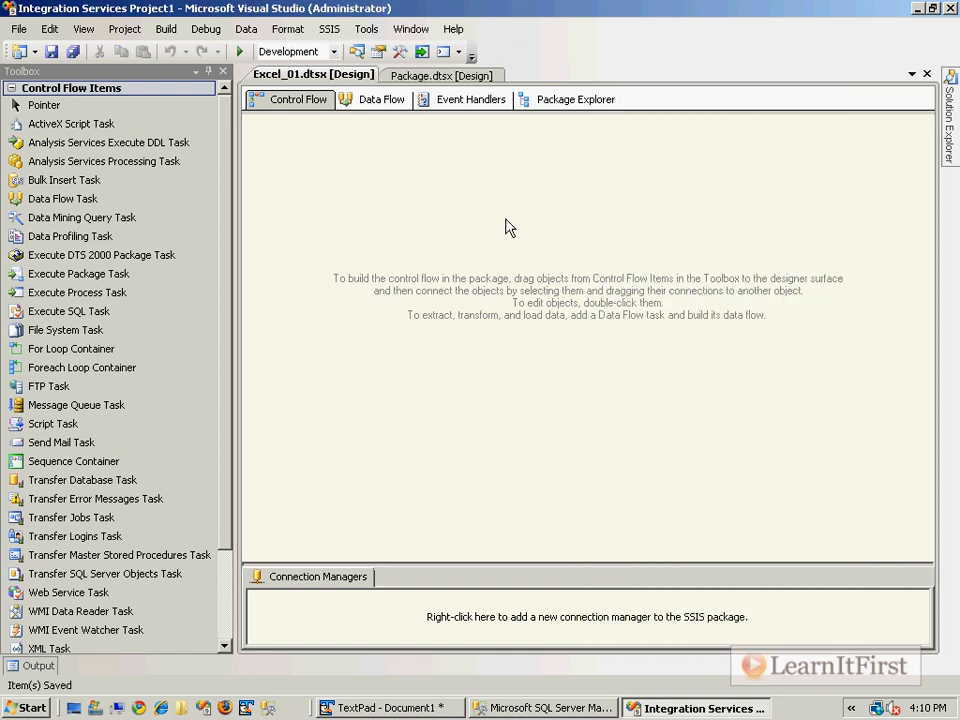
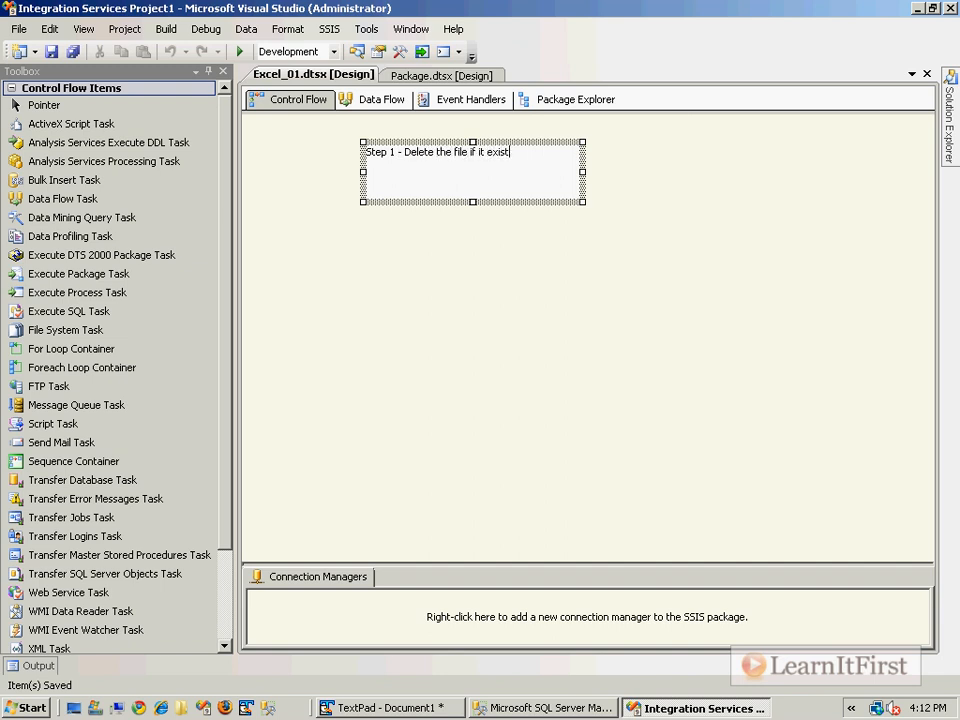
# - Set the "Step 1 - Delete the file if it exists" annotation's font size to 14 and widen its text box
pyautogui.rightClick(496, 178)
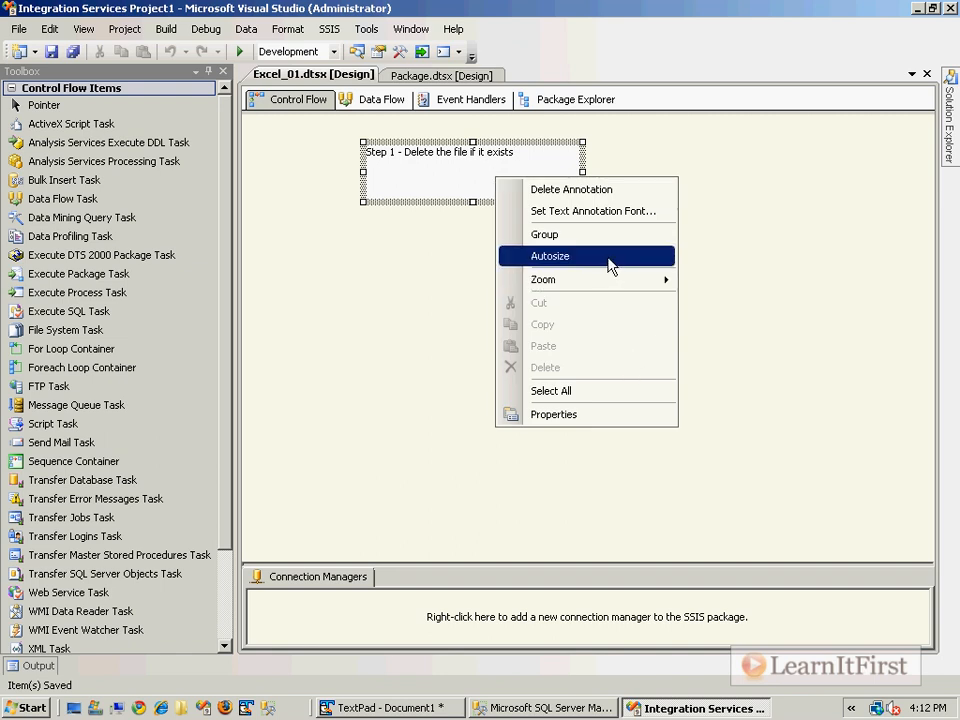
pyautogui.click(605, 211)
pyautogui.click(560, 257)
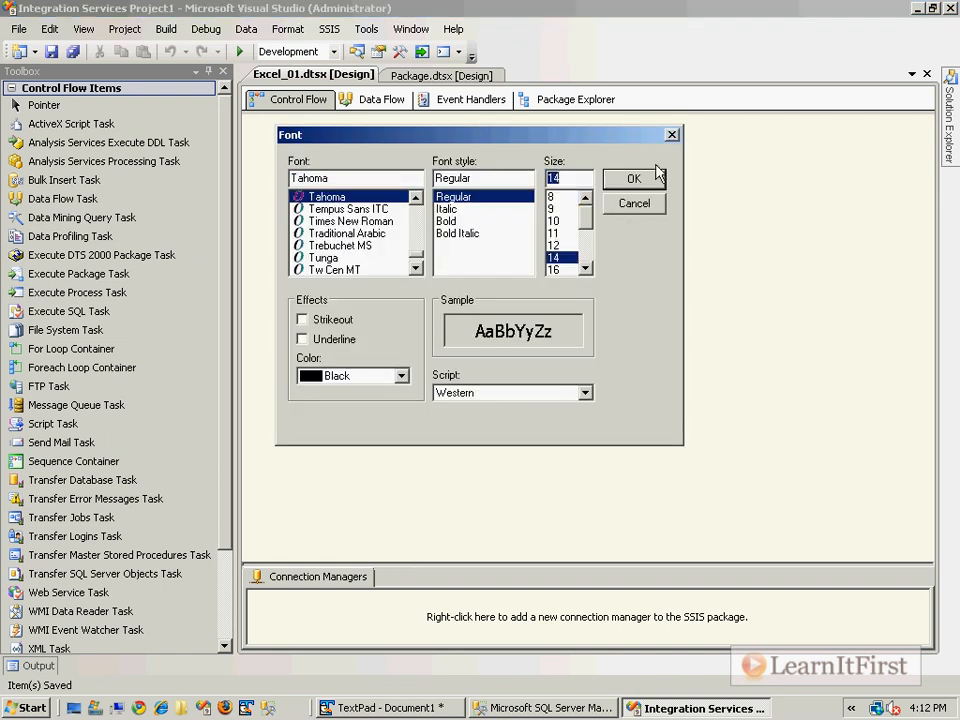
pyautogui.click(641, 184)
pyautogui.moveTo(583, 172); pyautogui.dragTo(686, 172)
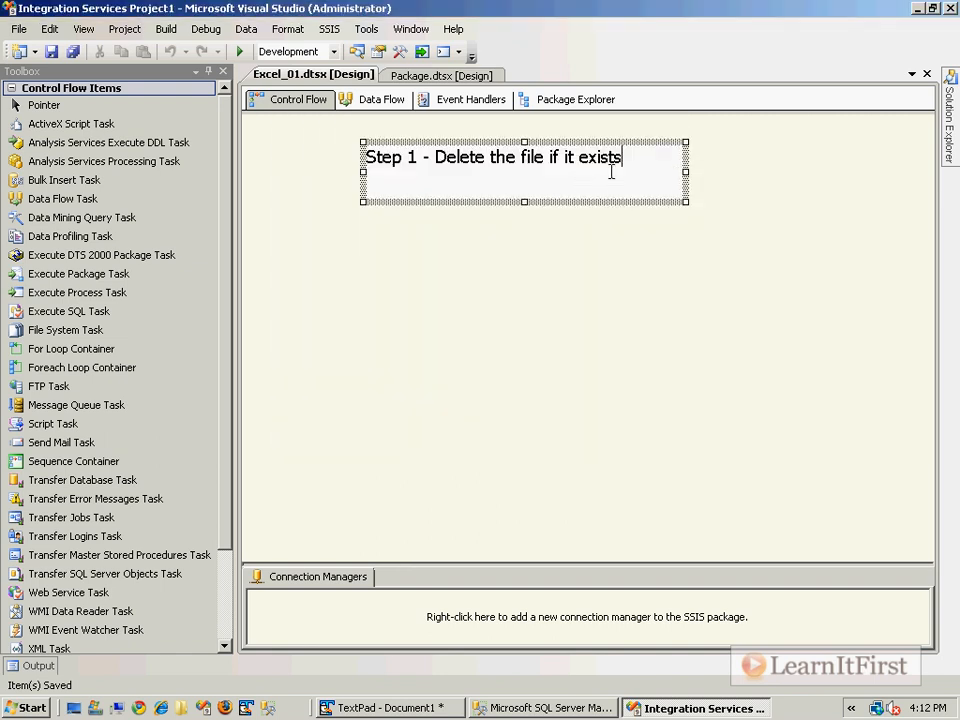
pyautogui.click(639, 210)
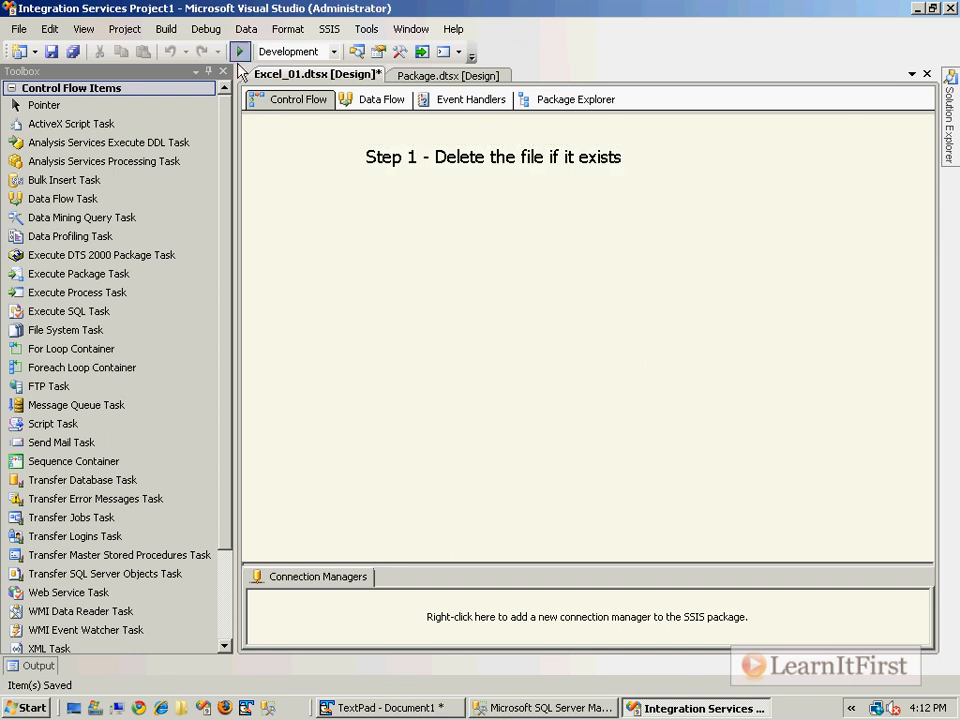
# - Add a File System Task named "Delete file" directly below the Step 1 annotation and save the package
pyautogui.moveTo(124, 332); pyautogui.dragTo(390, 237)
pyautogui.press('F2')
pyautogui.write('De')
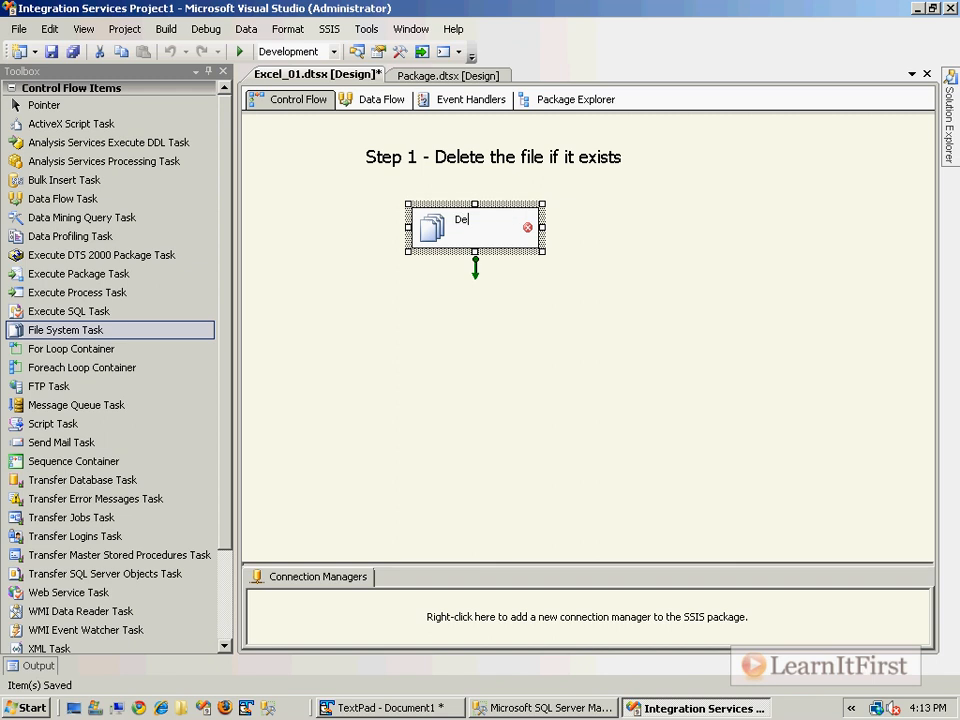
pyautogui.write('lete file')
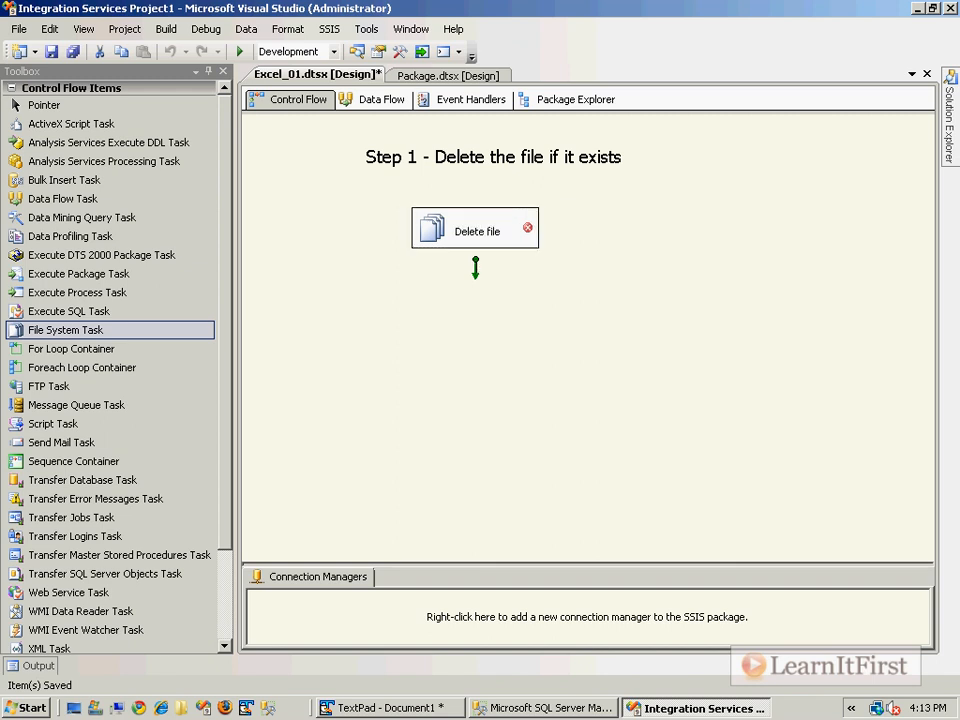
pyautogui.moveTo(436, 228); pyautogui.dragTo(396, 209)
pyautogui.click(560, 258)
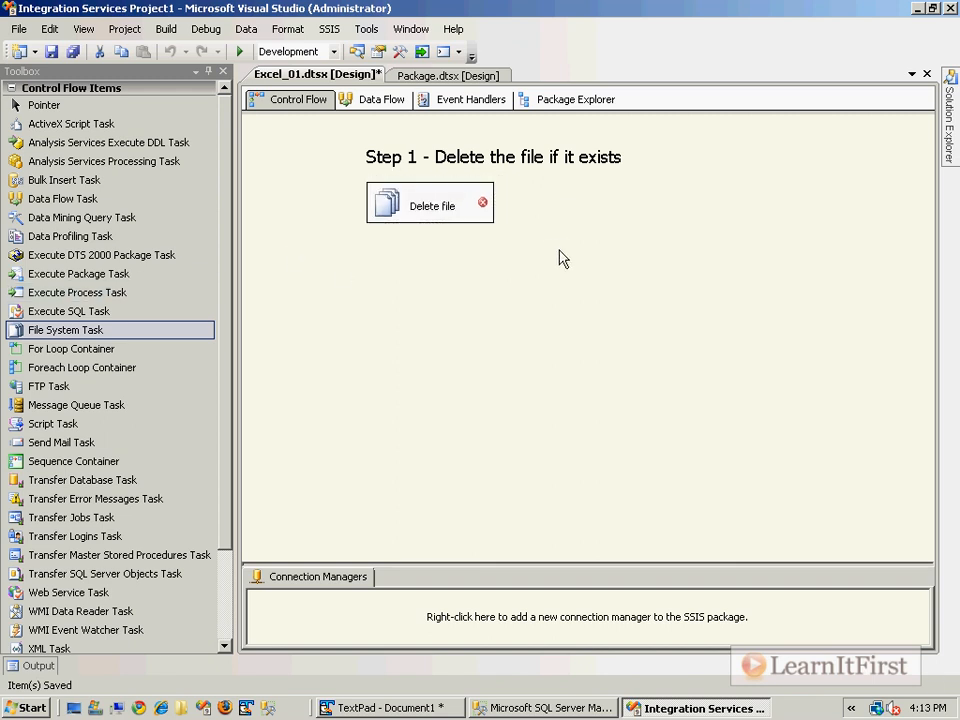
pyautogui.hotkey('ctrl', 's')
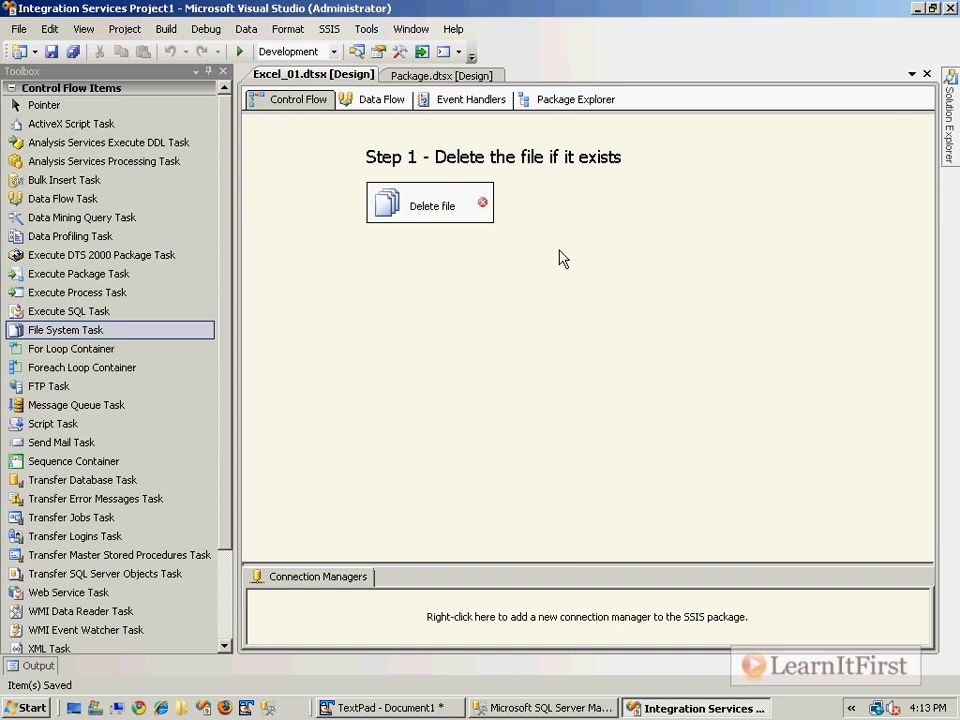
# - Add a package variable named ExcelFile with the String data type in the Excel_01 scope
pyautogui.rightClick(690, 156)
pyautogui.click(785, 238)
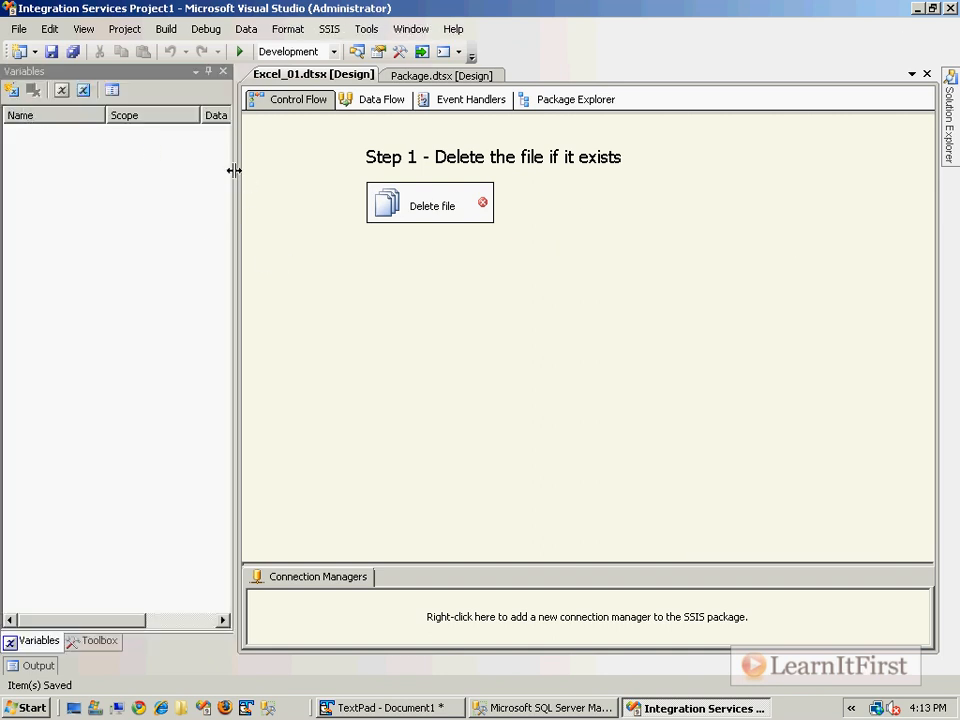
pyautogui.moveTo(233, 170); pyautogui.dragTo(667, 170)
pyautogui.click(12, 90)
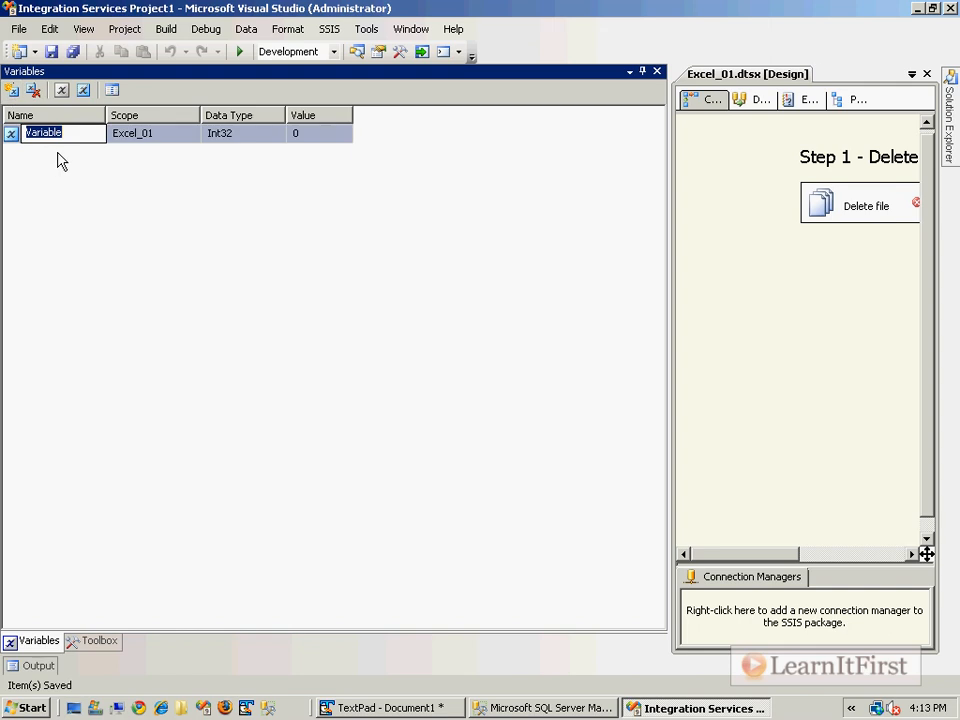
pyautogui.write('ExcelF')
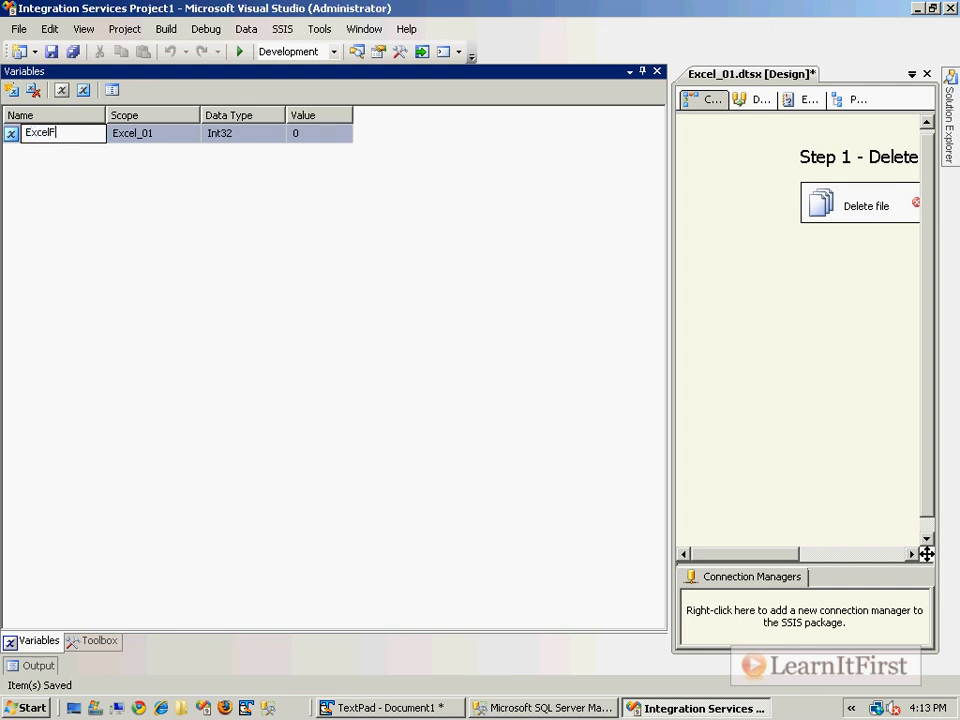
pyautogui.write('ile')
pyautogui.press('Tab')
pyautogui.press('Tab')
pyautogui.press('s')
pyautogui.press('s')
pyautogui.press('s')
# - Set the ExcelFile variable's value to c:\ControlFile.xls and bring back the Toolbox at a narrow width
pyautogui.press('Tab')
pyautogui.write('c')
pyautogui.moveTo(353, 113); pyautogui.dragTo(532, 113)
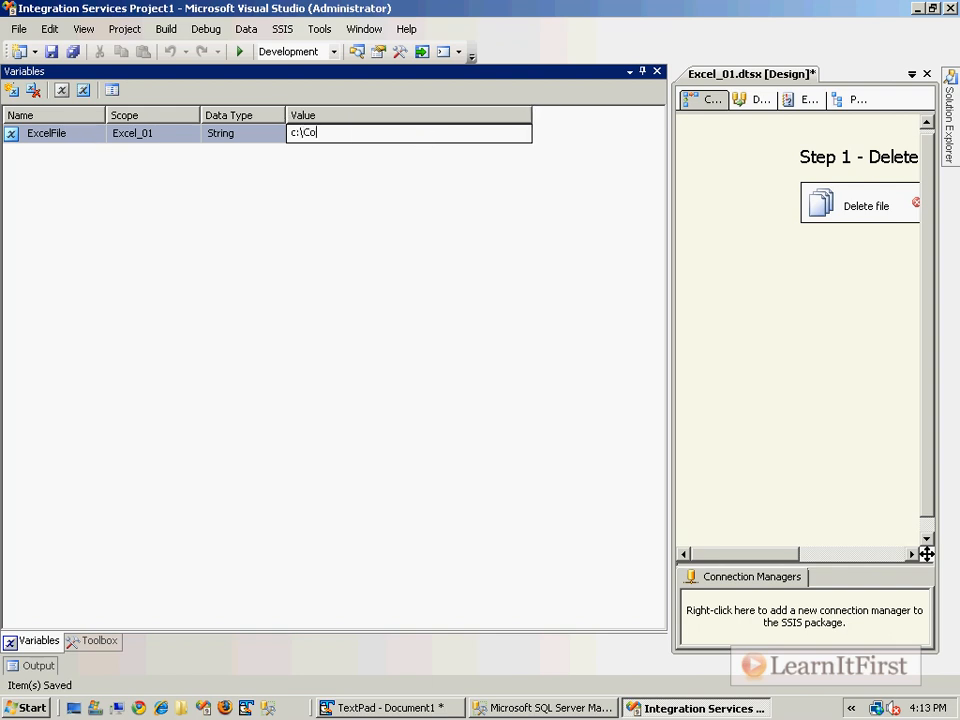
pyautogui.write(':\\ControlFile.xls')
pyautogui.press('Return')
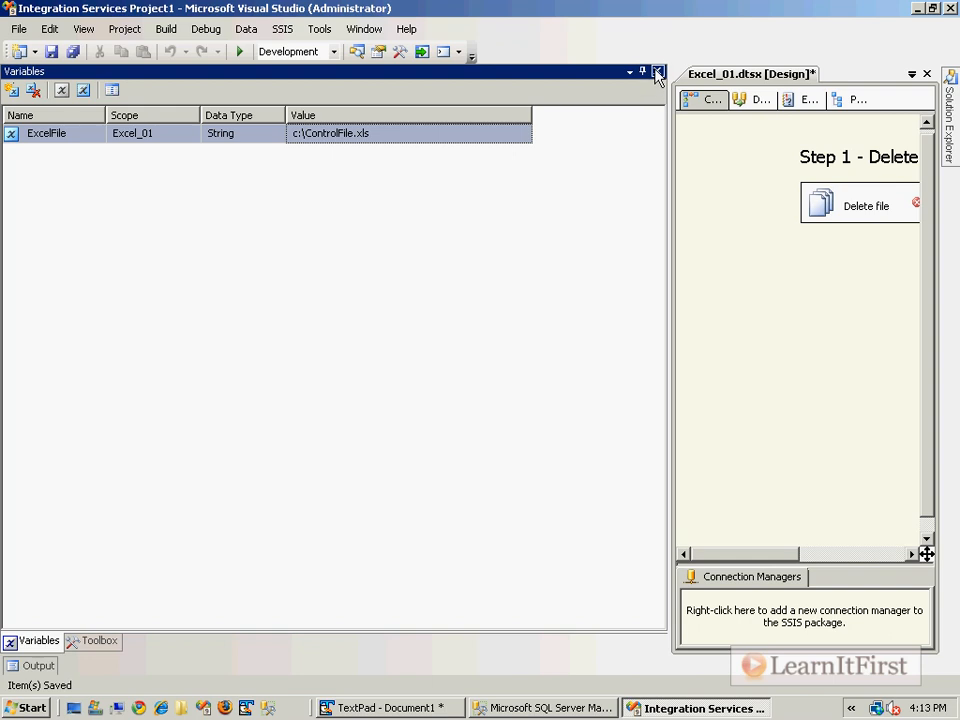
pyautogui.click(343, 133)
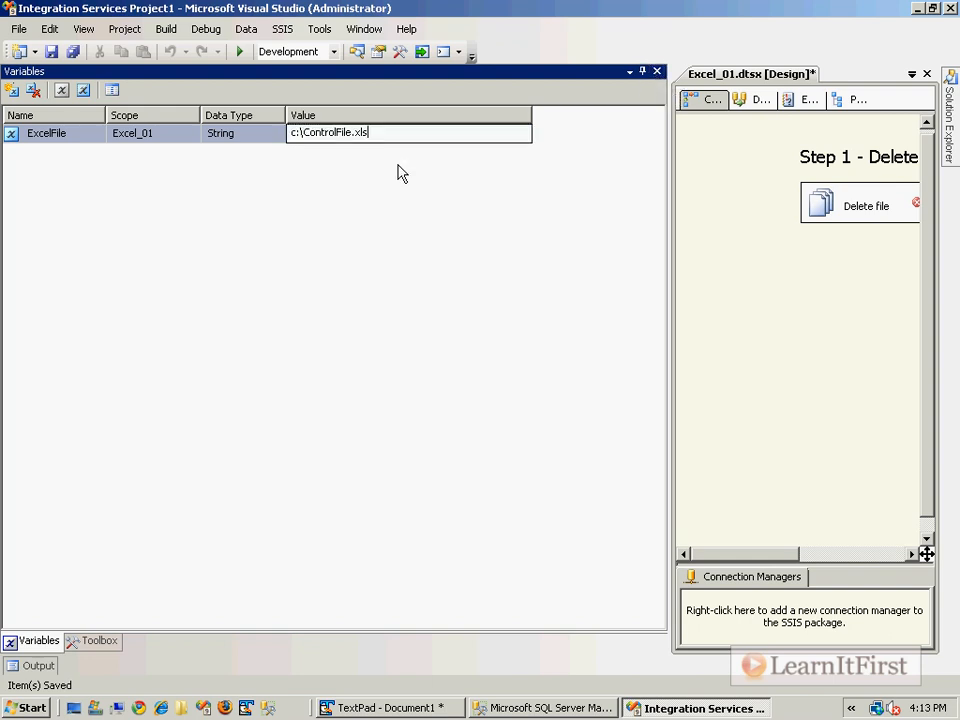
pyautogui.press('Return')
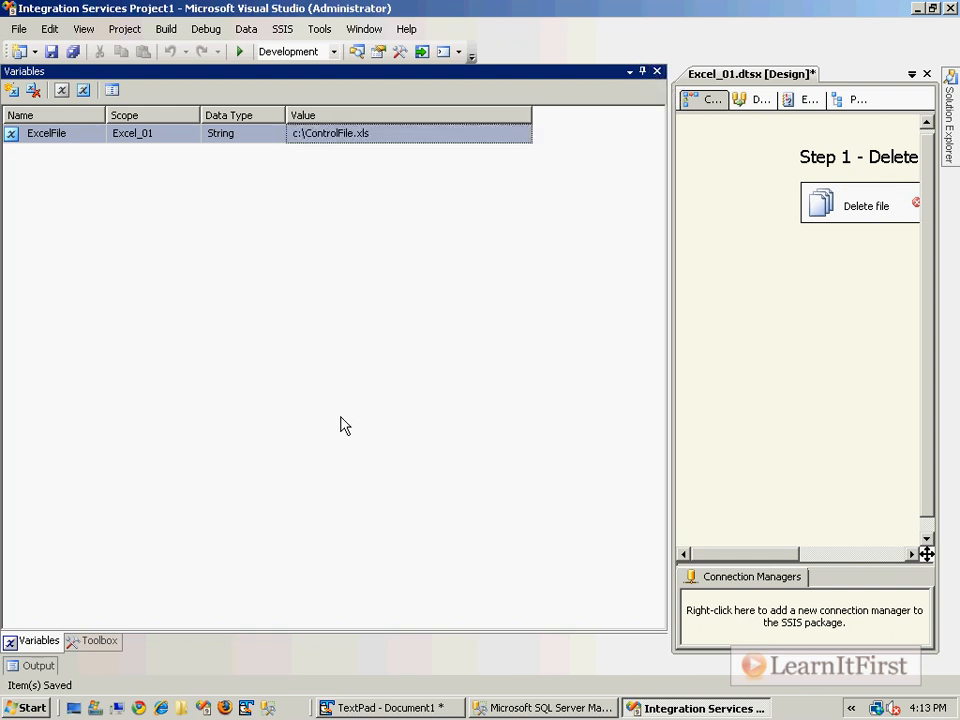
pyautogui.hotkey('ctrl', 'alt', 'x')
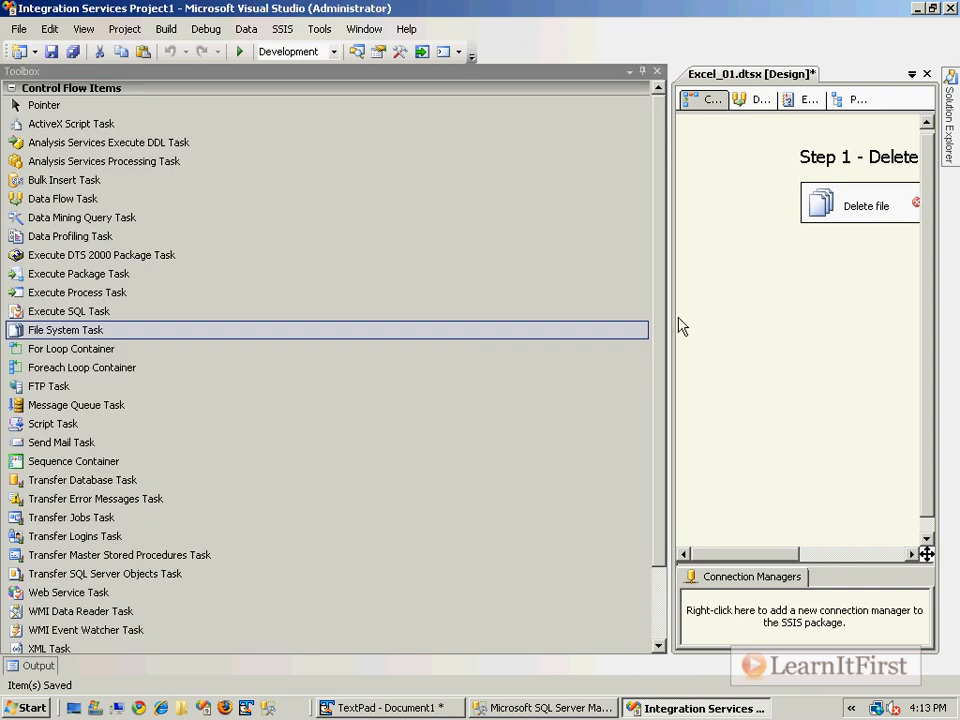
pyautogui.moveTo(670, 317); pyautogui.dragTo(247, 314)
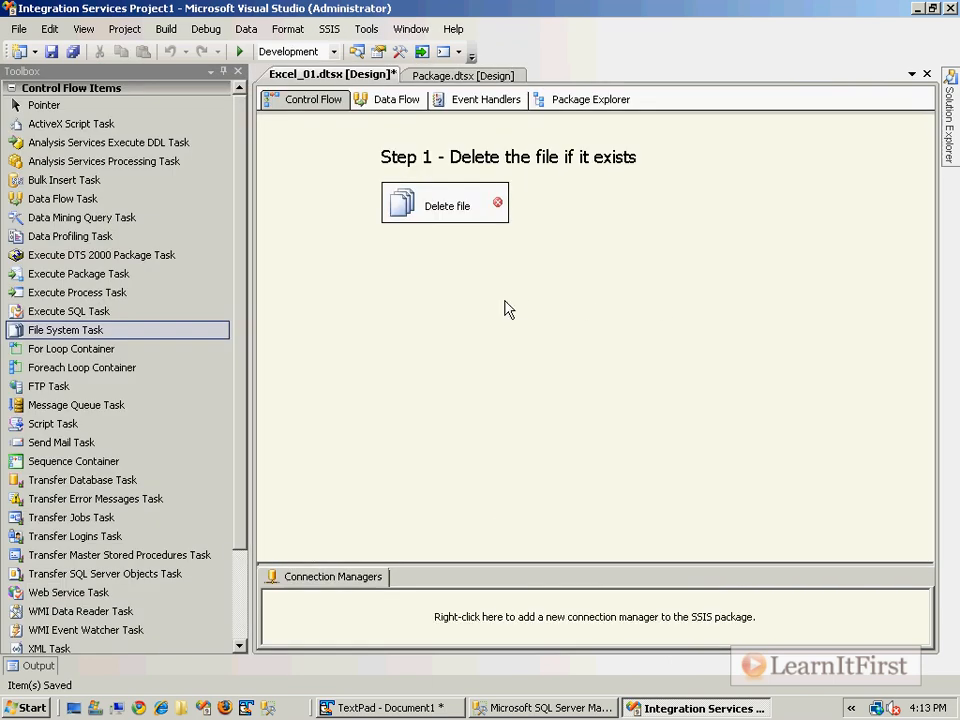
# - Open the "Delete file" task for editing and set its operation to Delete file
pyautogui.doubleClick(420, 208)
pyautogui.click(645, 274)
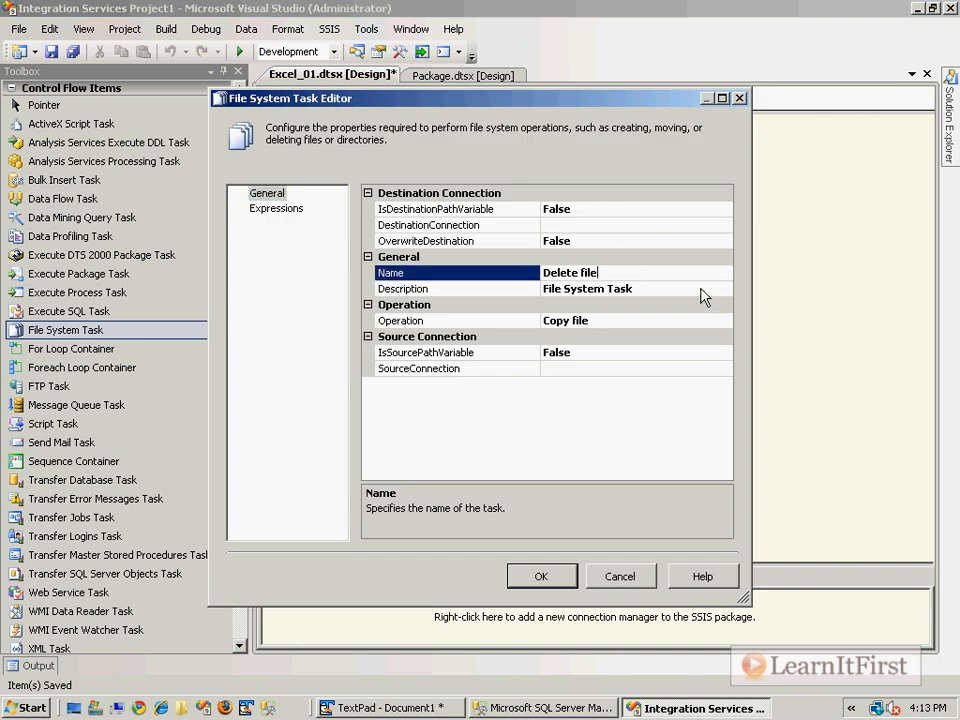
pyautogui.click(668, 321)
pyautogui.click(724, 320)
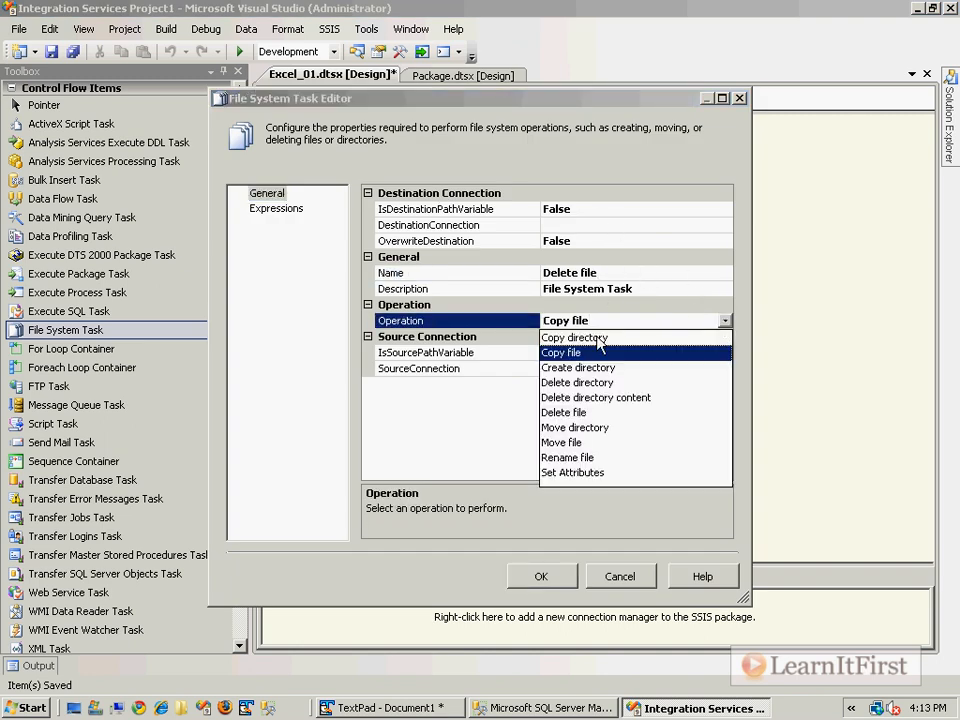
pyautogui.click(592, 418)
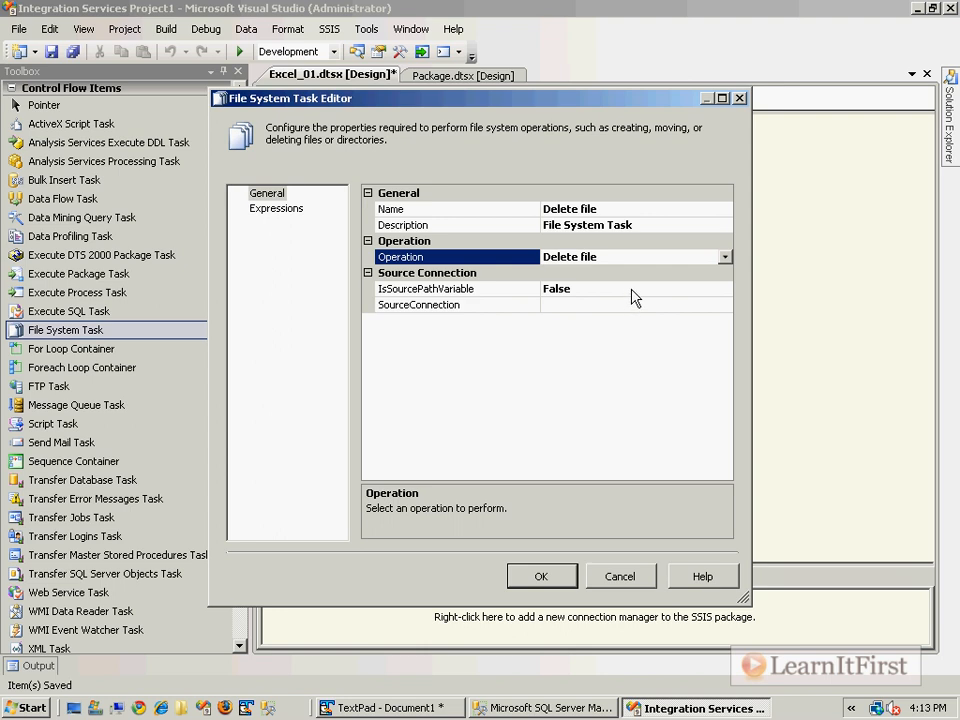
# - Set the "Delete file" task's IsSourcePathVariable to True and its SourceVariable to User::ExcelFile, and accept the settings
pyautogui.click(511, 292)
pyautogui.click(724, 288)
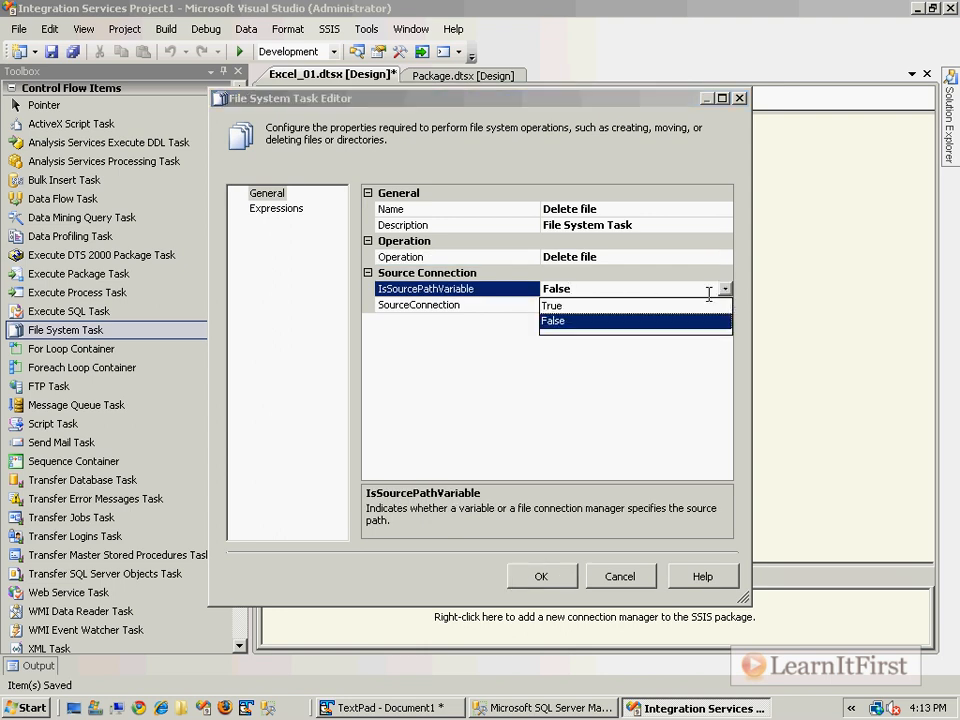
pyautogui.click(594, 306)
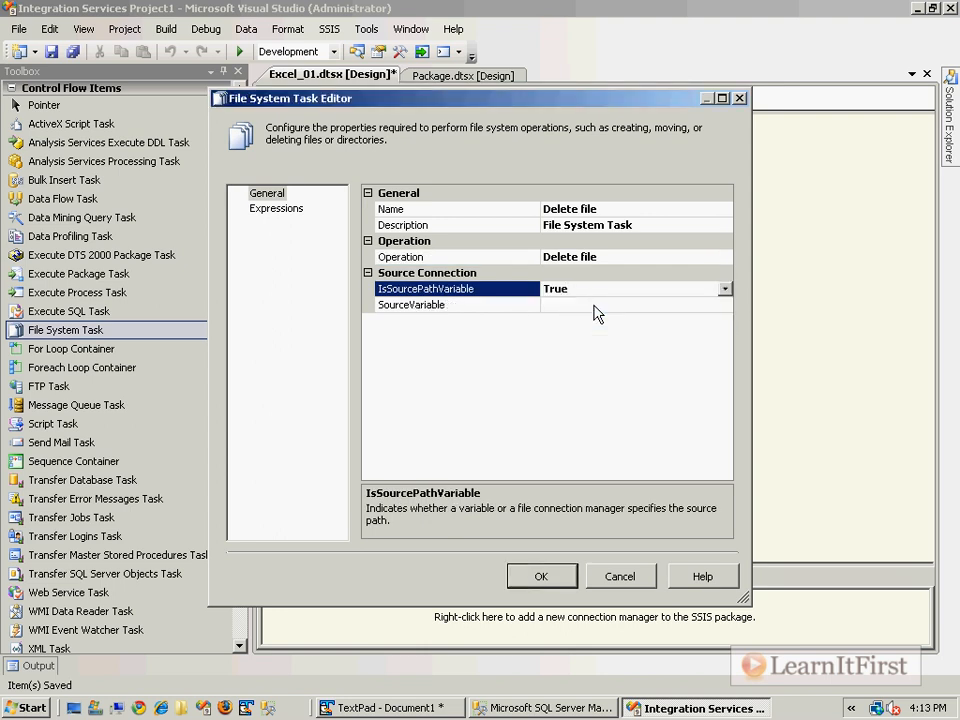
pyautogui.click(614, 304)
pyautogui.click(724, 305)
pyautogui.scroll(-7, 590, 420)
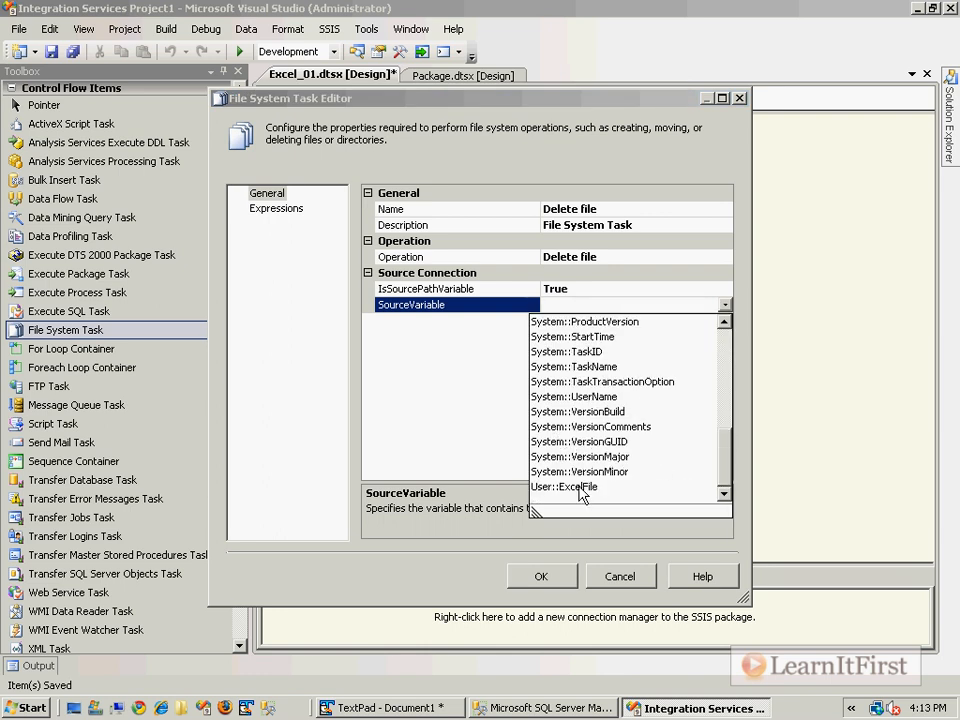
pyautogui.click(578, 487)
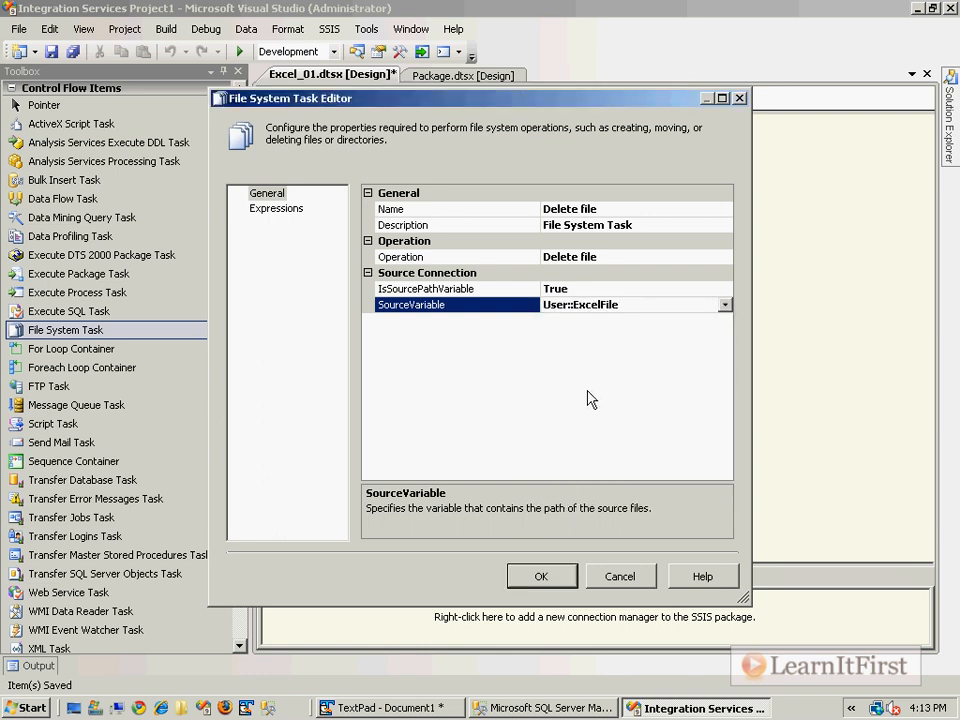
pyautogui.click(541, 575)
# - Run the package in debug mode to test the "Delete file" task, and return to design mode
pyautogui.click(619, 333)
pyautogui.press('F5')
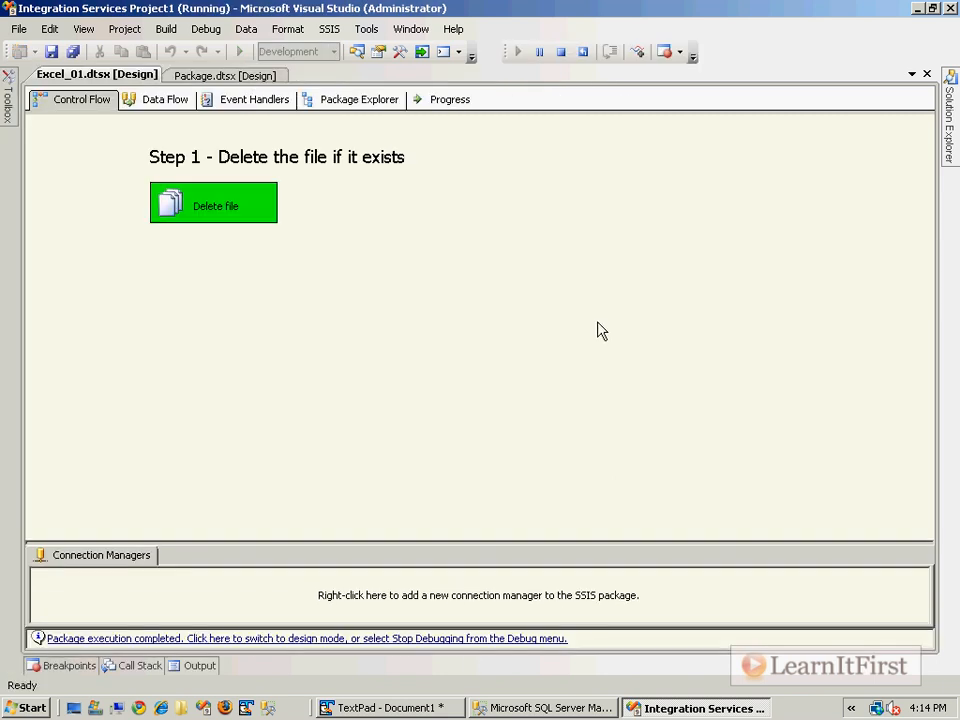
pyautogui.click(480, 640)
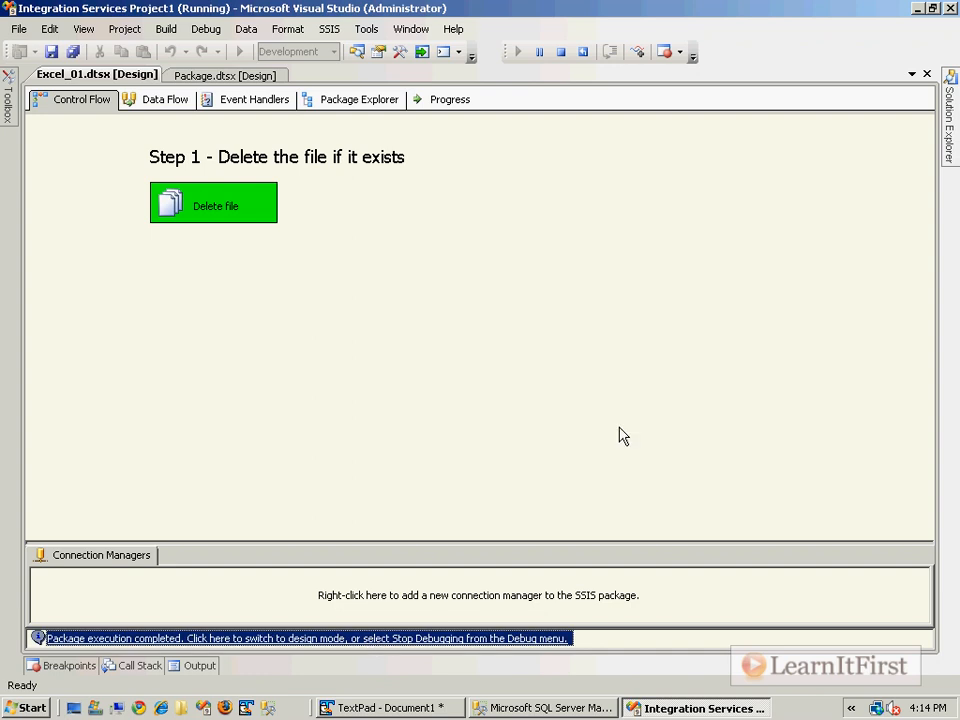
pyautogui.hotkey('shift', 'F5')
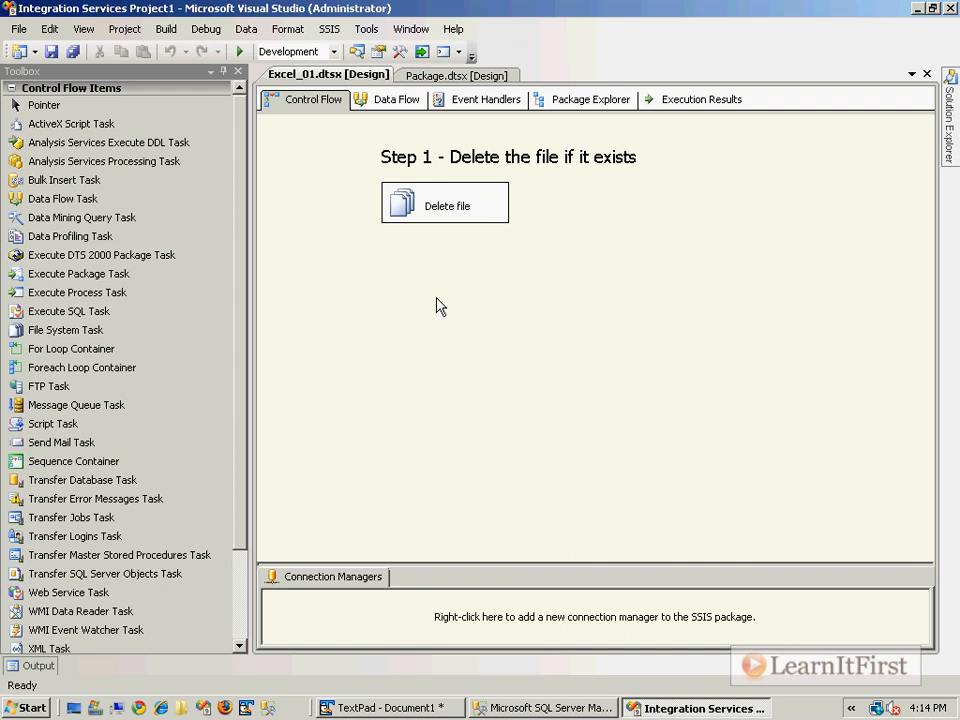
# - Add an annotation below the "Delete file" task reading "Step 2 - Create the file and the worksheet"
pyautogui.click(446, 143)
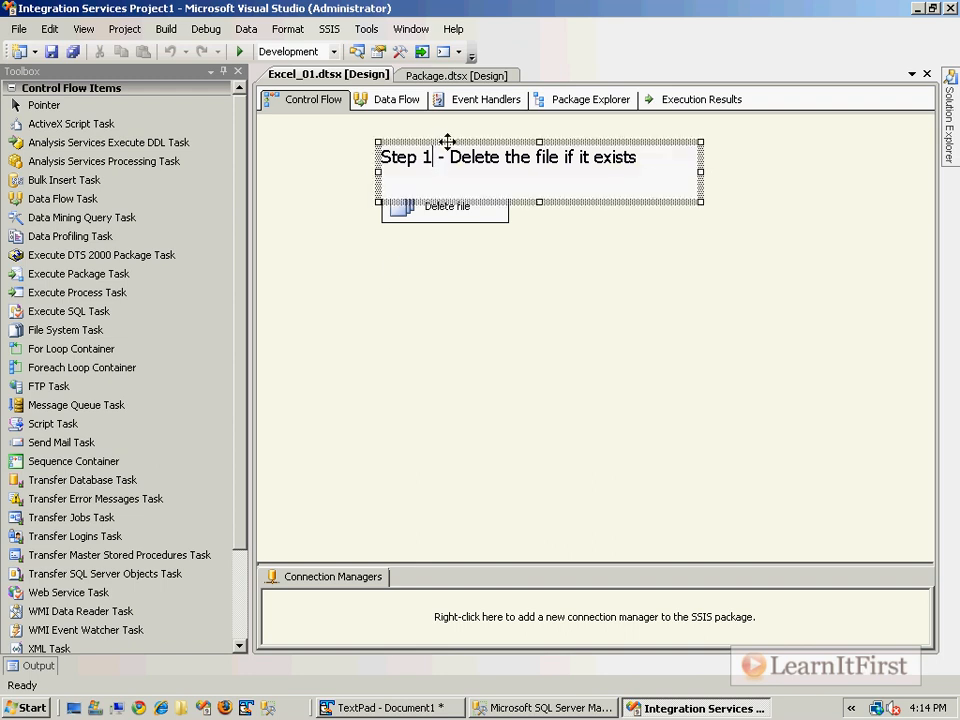
pyautogui.rightClick(447, 146)
pyautogui.rightClick(260, 196)
pyautogui.click(510, 289)
pyautogui.rightClick(394, 267)
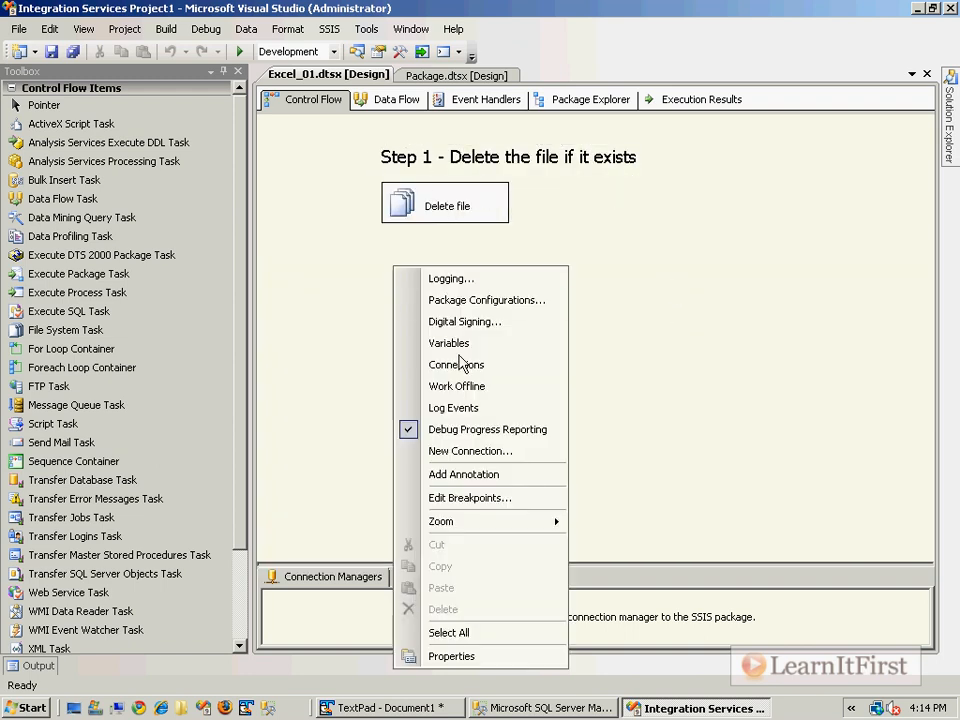
pyautogui.click(462, 474)
pyautogui.write('Step 2')
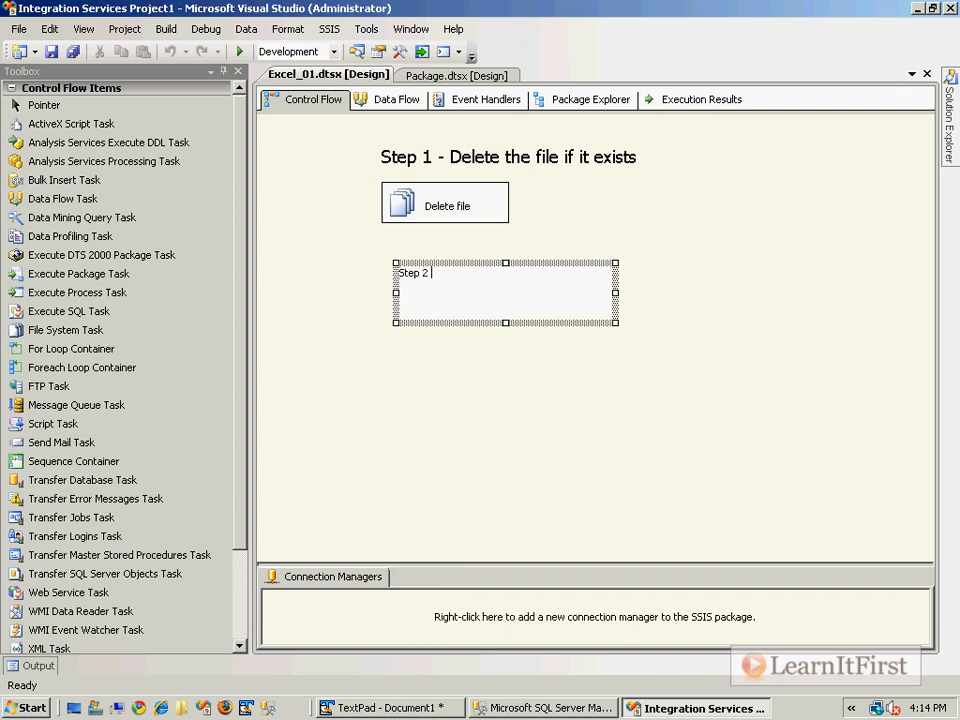
pyautogui.write(' - Create the file and the works')
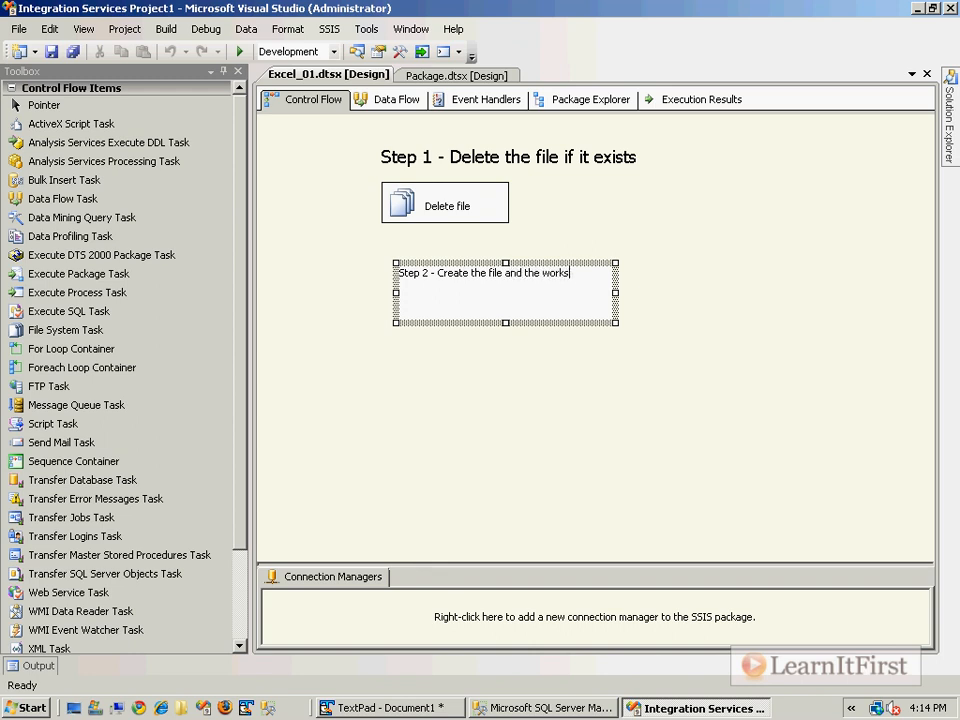
# - Set the Step 2 annotation's font size to 14, widen it to fit on one line, and move it further right
pyautogui.rightClick(492, 300)
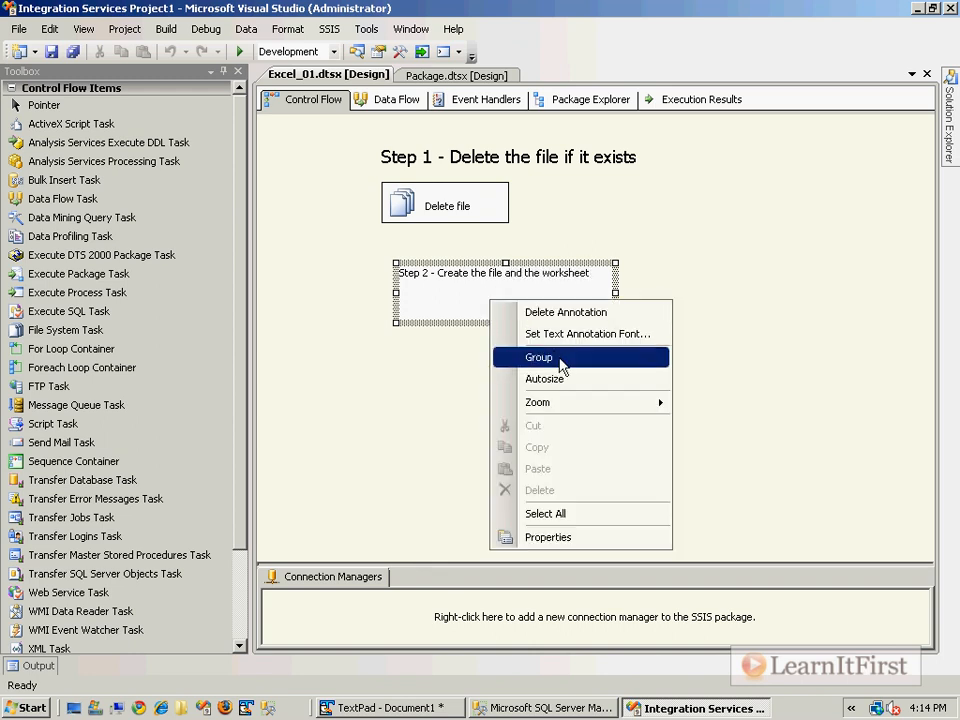
pyautogui.click(585, 332)
pyautogui.click(555, 269)
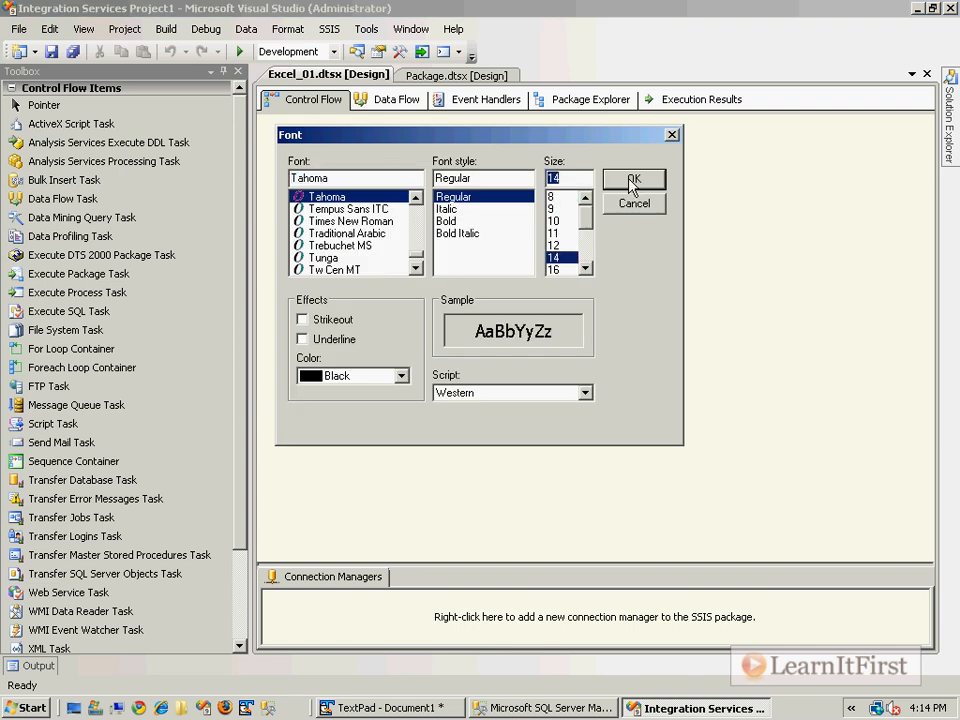
pyautogui.click(633, 179)
pyautogui.moveTo(618, 292); pyautogui.dragTo(767, 290)
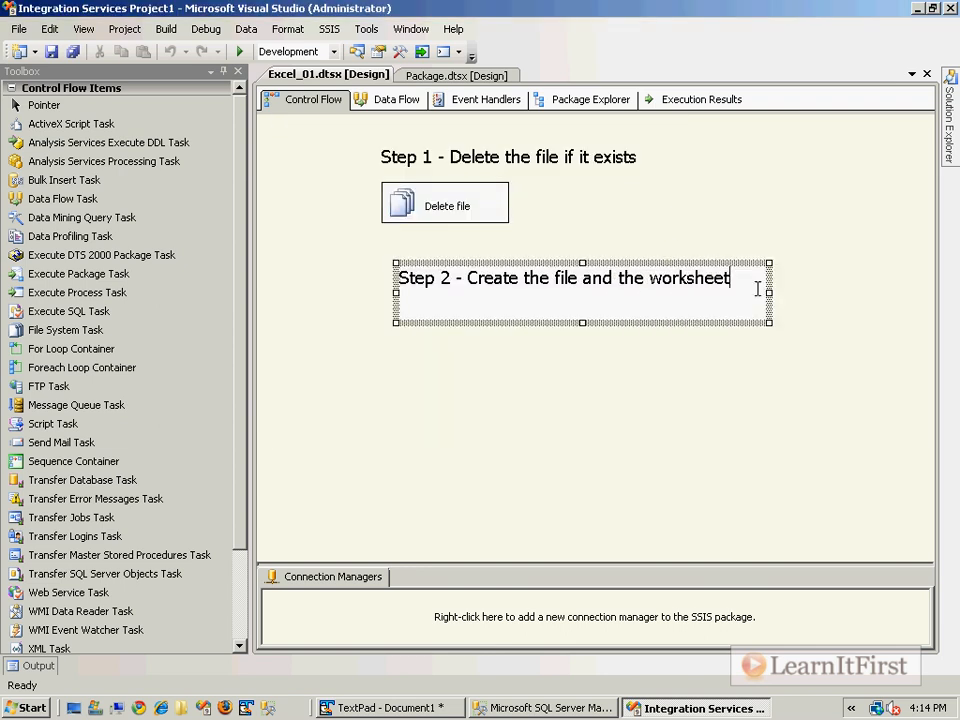
pyautogui.moveTo(568, 272)
pyautogui.mouseDown()
pyautogui.moveTo(714, 193)
pyautogui.moveTo(705, 248)
pyautogui.mouseUp()
pyautogui.click(621, 221)
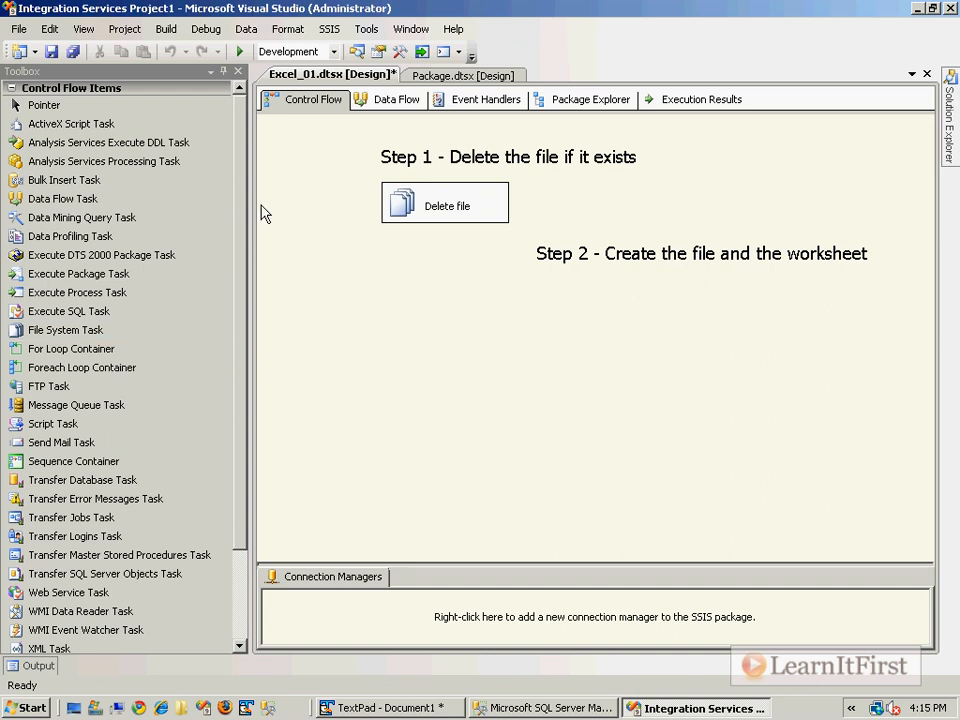
# - Add an Execute SQL Task below the "Delete file" task and connect "Delete file" to it with a precedence constraint
pyautogui.moveTo(96, 311); pyautogui.dragTo(381, 268)
pyautogui.click(442, 212)
pyautogui.moveTo(446, 244); pyautogui.dragTo(430, 300)
# - Rename the Execute SQL Task as "Create worksheet" and widen its box
pyautogui.click(440, 292)
pyautogui.press('F2')
pyautogui.write('Cr')
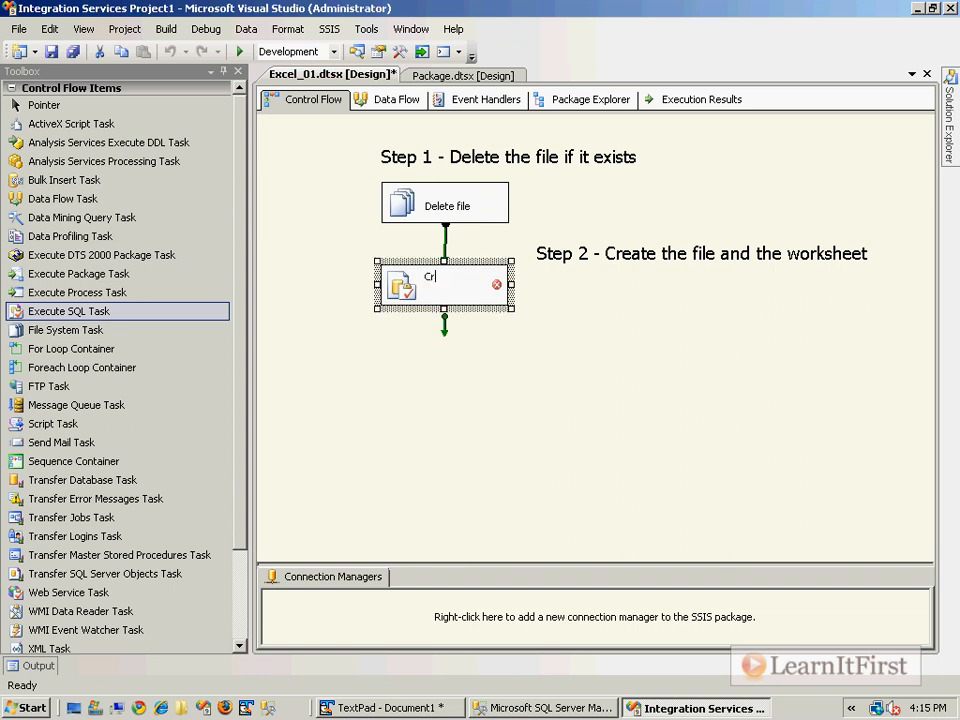
pyautogui.write('eate woprkseh')
pyautogui.write('heet')
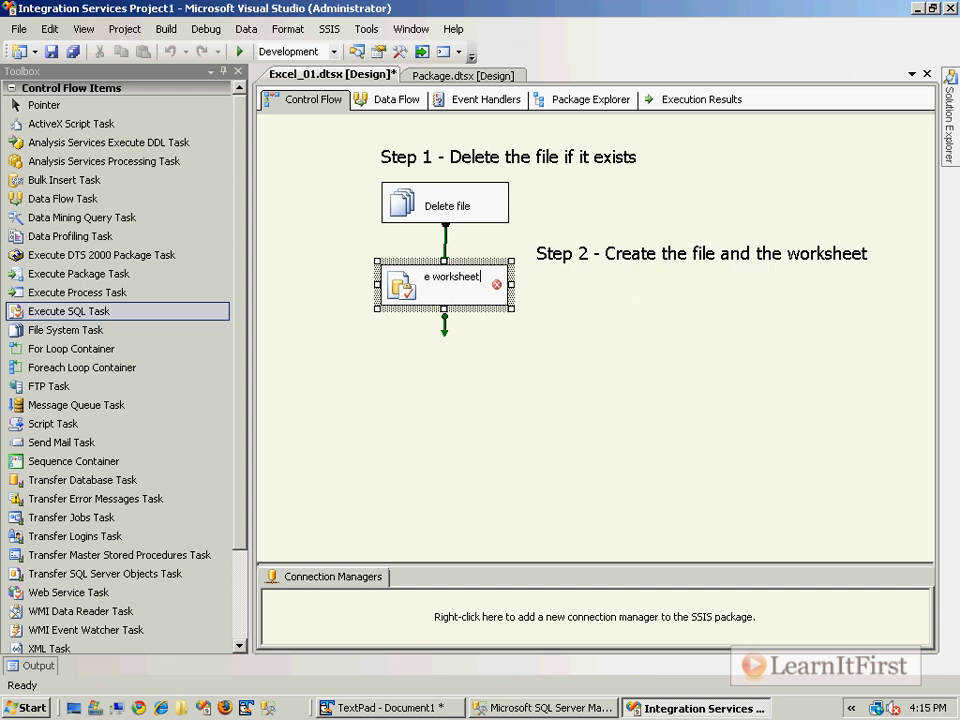
pyautogui.press('Return')
pyautogui.moveTo(565, 282); pyautogui.dragTo(562, 282)
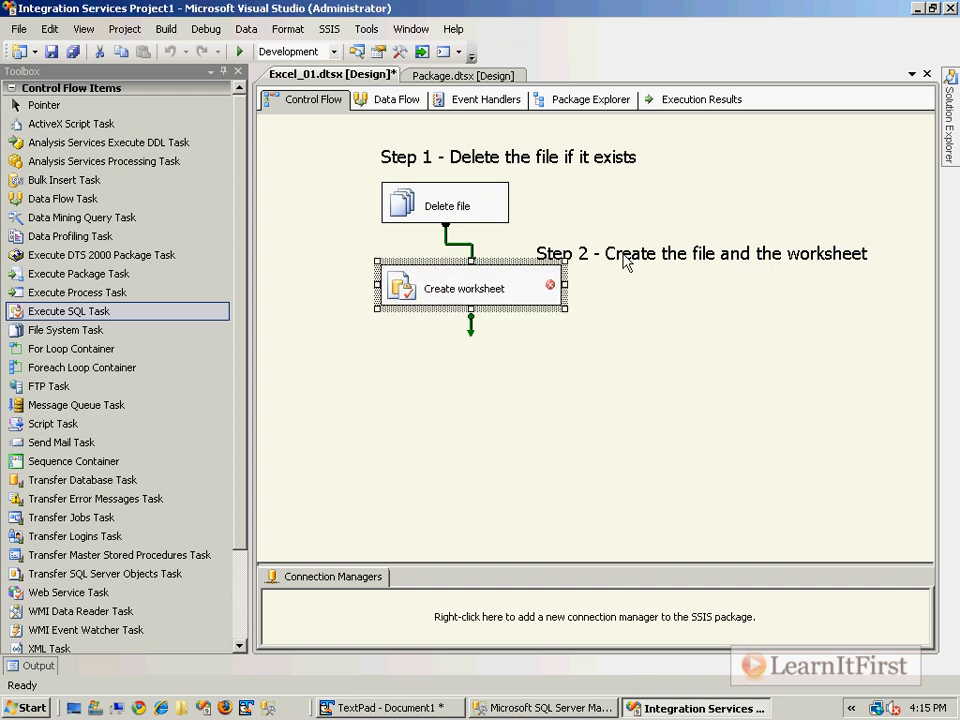
# - Place the Step 2 annotation just right of the "Create worksheet" task and shift the whole diagram to the left
pyautogui.click(615, 253)
pyautogui.moveTo(654, 242)
pyautogui.mouseDown()
pyautogui.moveTo(700, 272)
pyautogui.moveTo(693, 264)
pyautogui.mouseUp()
pyautogui.click(529, 354)
pyautogui.hotkey('ctrl', 'a')
pyautogui.moveTo(407, 177); pyautogui.dragTo(335, 181)
pyautogui.click(447, 172)
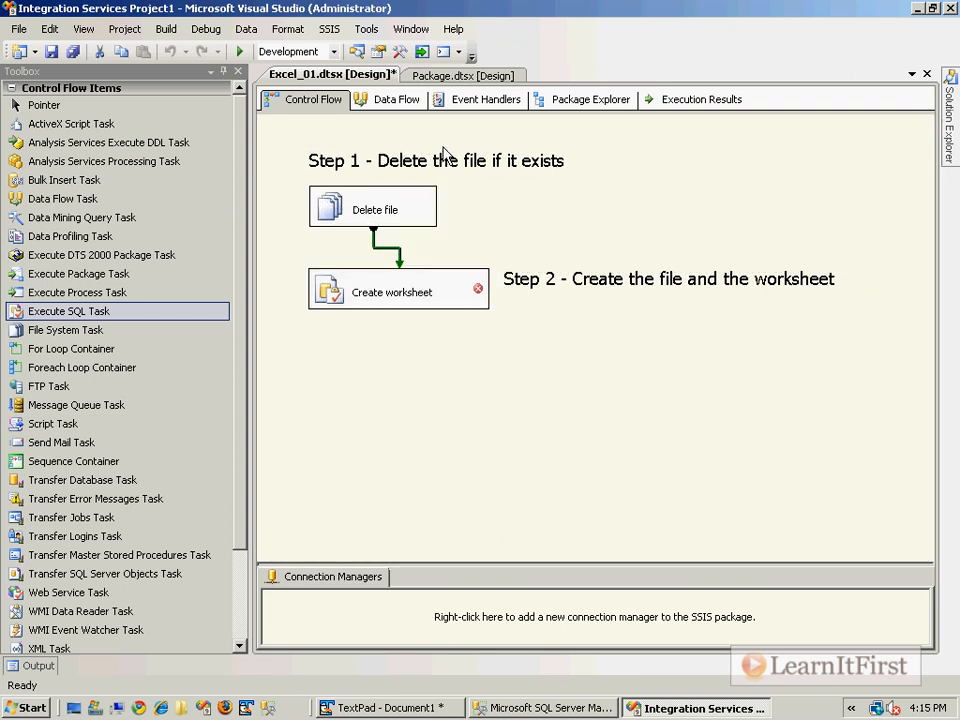
# - Move the Step 1 annotation to the right of the "Delete file" task, roughly above the Step 2 annotation
pyautogui.click(450, 160)
pyautogui.moveTo(450, 146); pyautogui.dragTo(643, 182)
pyautogui.click(636, 253)
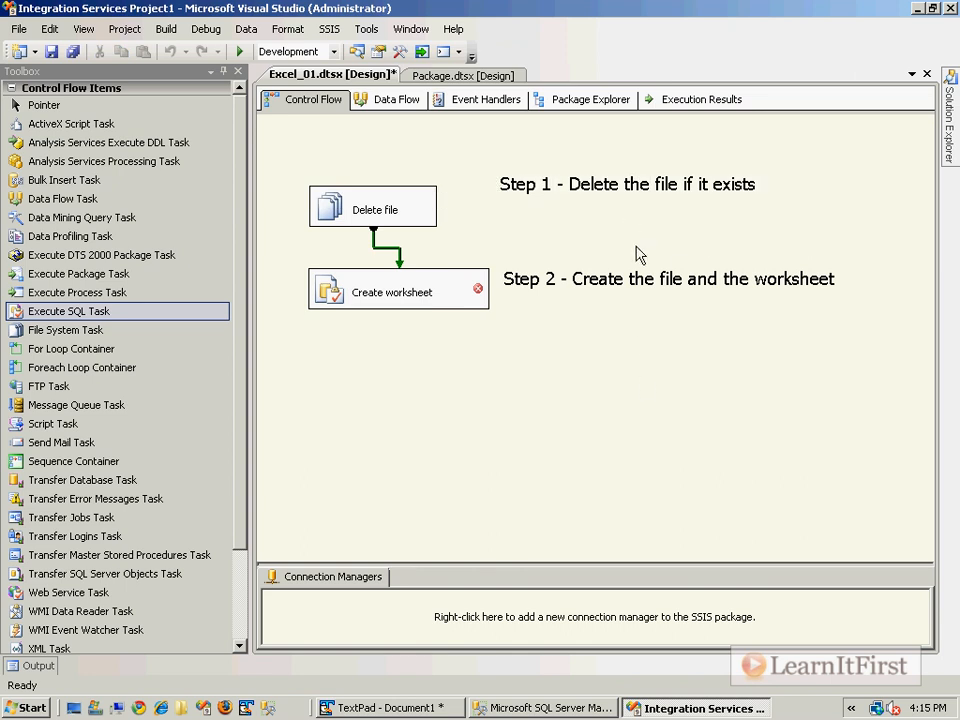
# - Set the "Create worksheet" task's ConnectionType to EXCEL and create a new Excel connection to c:\ControlFile.xls
pyautogui.doubleClick(360, 302)
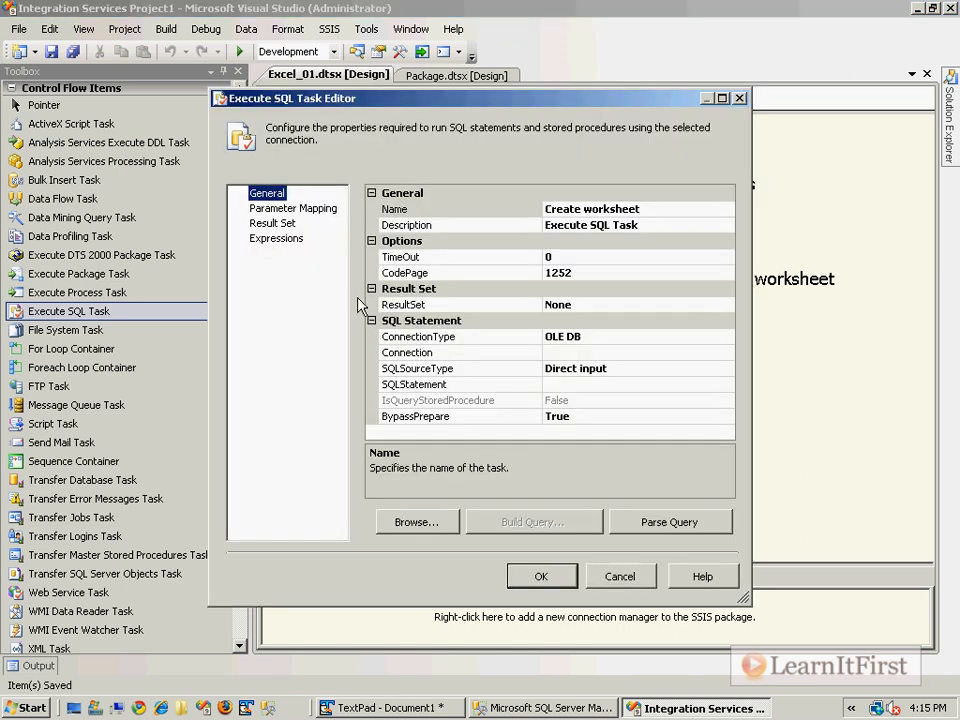
pyautogui.click(619, 336)
pyautogui.click(726, 336)
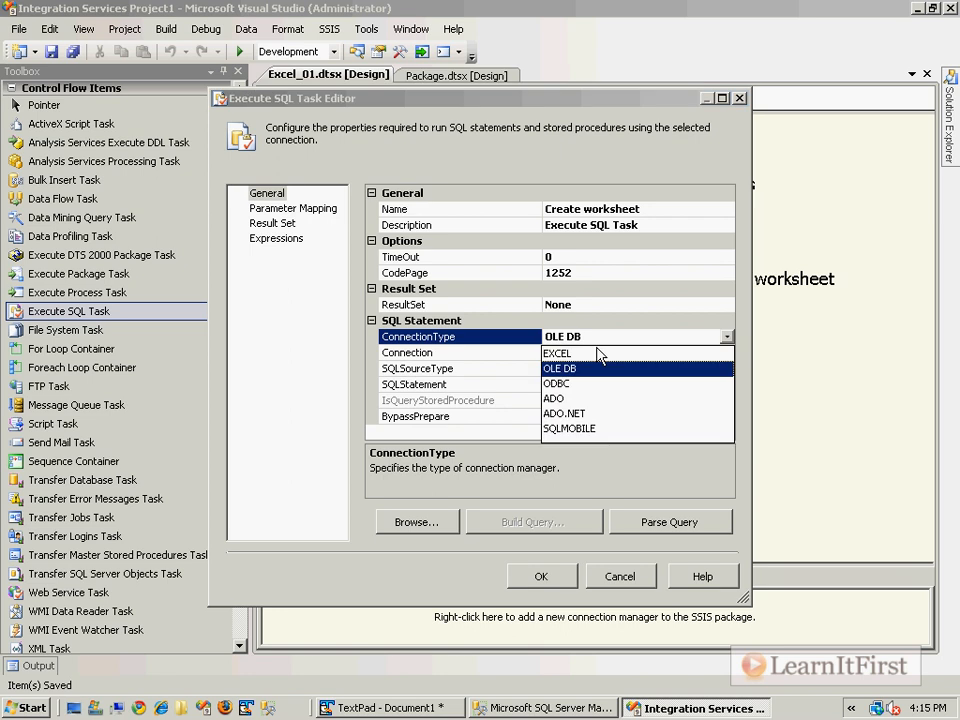
pyautogui.click(596, 354)
pyautogui.click(598, 353)
pyautogui.click(726, 352)
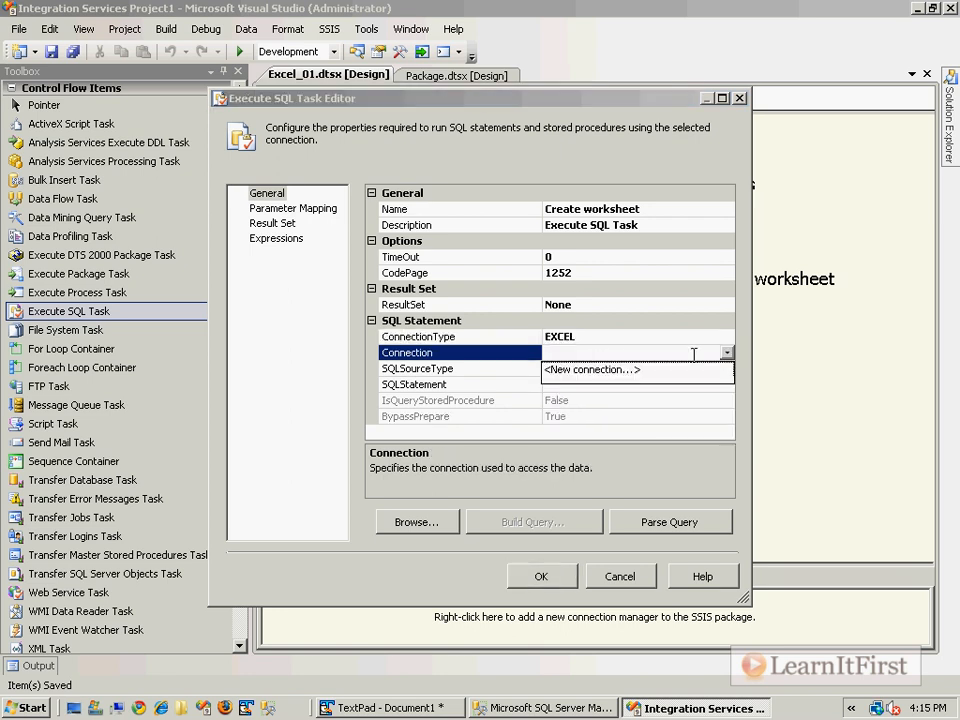
pyautogui.click(588, 370)
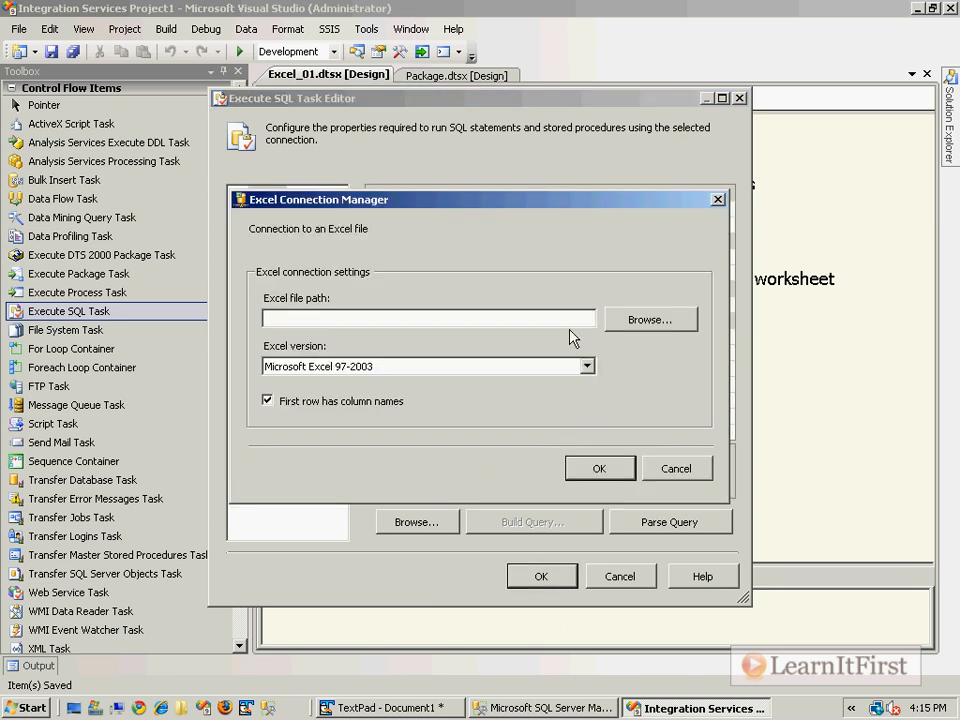
pyautogui.write('c:\\CopnntrolFile.xls')
pyautogui.press('Return')
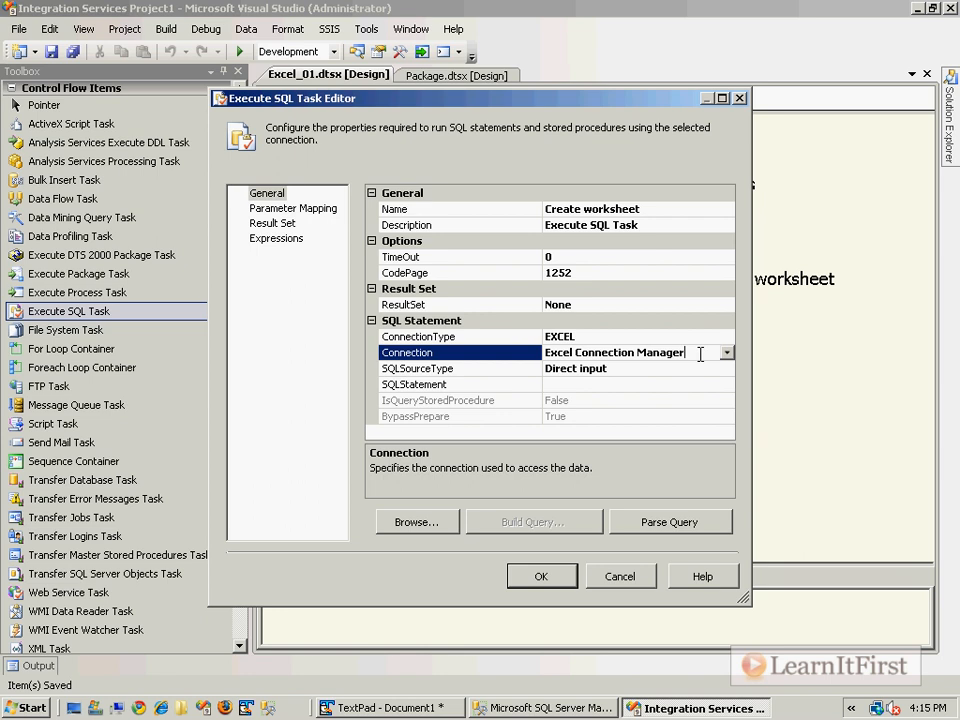
# - Start the task's SQL query as CREATE TABLE CustomerOrders with the columns CustomerId LONG and SalesOrderId Long
pyautogui.click(649, 384)
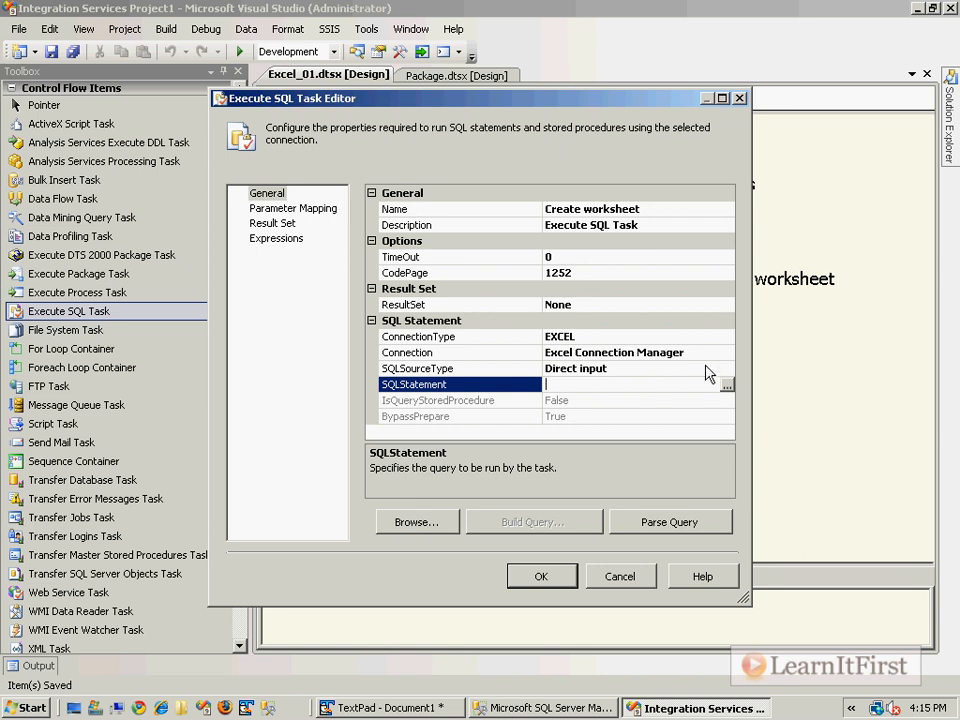
pyautogui.click(727, 384)
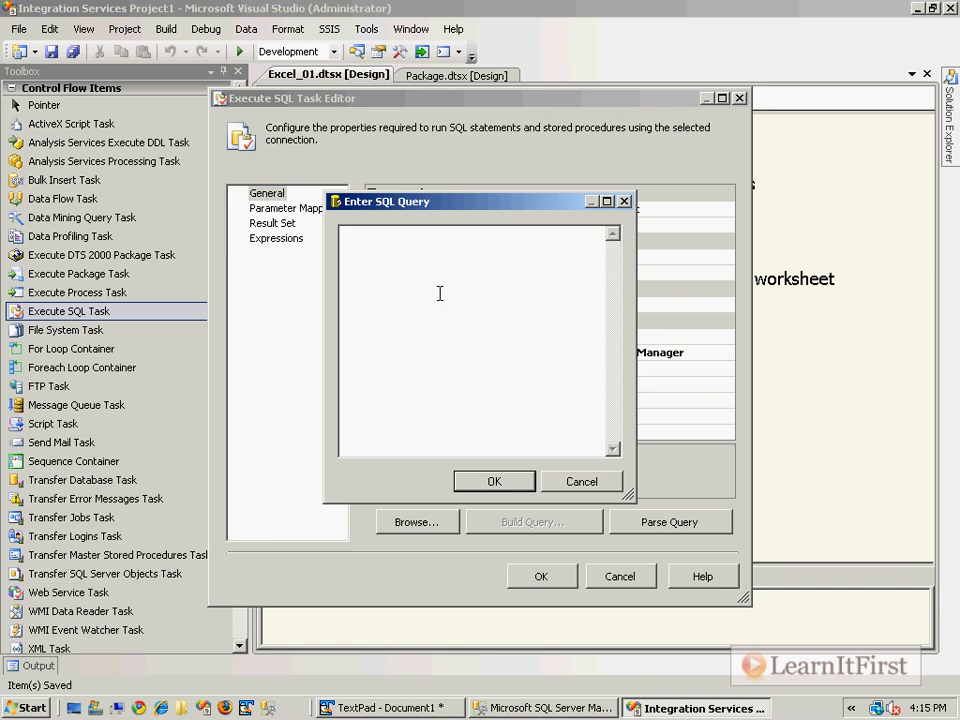
pyautogui.write('CREATE TABLE CustomerOrders')
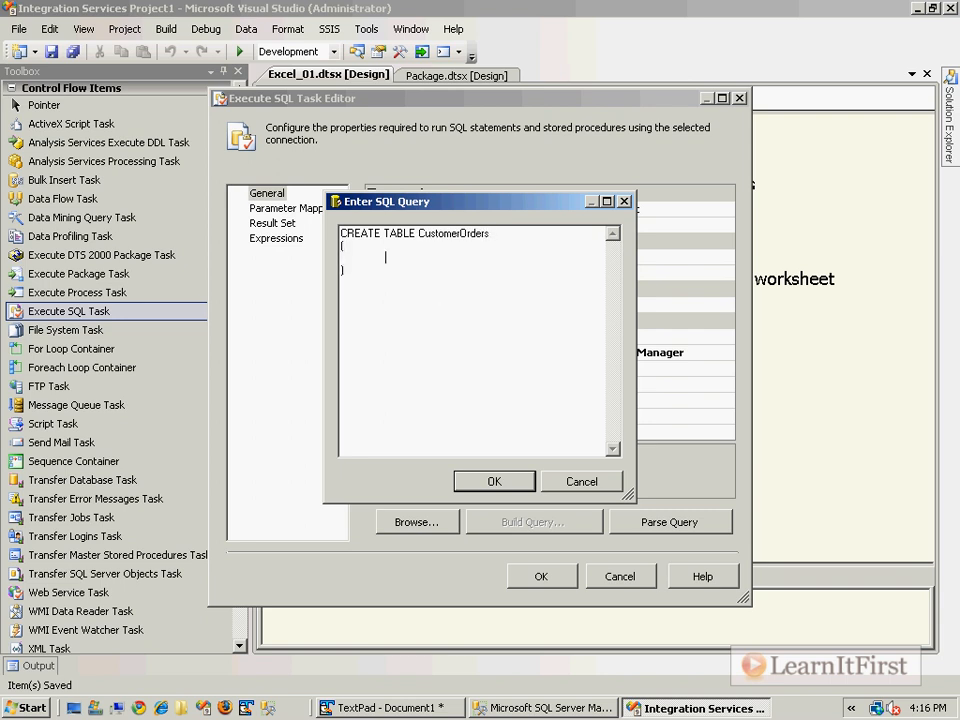
pyautogui.press('Tab')
pyautogui.write('CustomerId LONG')
pyautogui.write('SalesOrder')
pyautogui.write('Id')
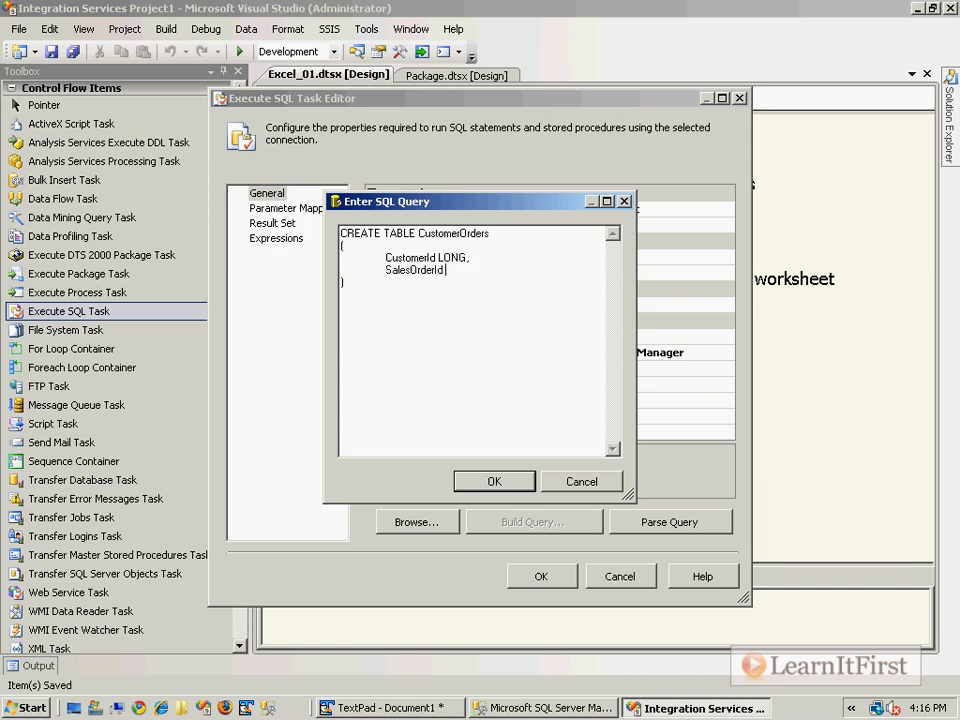
pyautogui.write(' Long')
# - Respell CustomerId's type as Long, add a SalesPersonId Long column, and accept the query and the task settings
pyautogui.press('Up')
pyautogui.press('BackSpace')
pyautogui.press('BackSpace')
pyautogui.press('BackSpace')
pyautogui.press('BackSpace')
pyautogui.write('ong,')
pyautogui.press('Down')
pyautogui.press('End')
pyautogui.write(',')
pyautogui.press('Return')
pyautogui.press('Tab')
pyautogui.write('SalesPersonId')
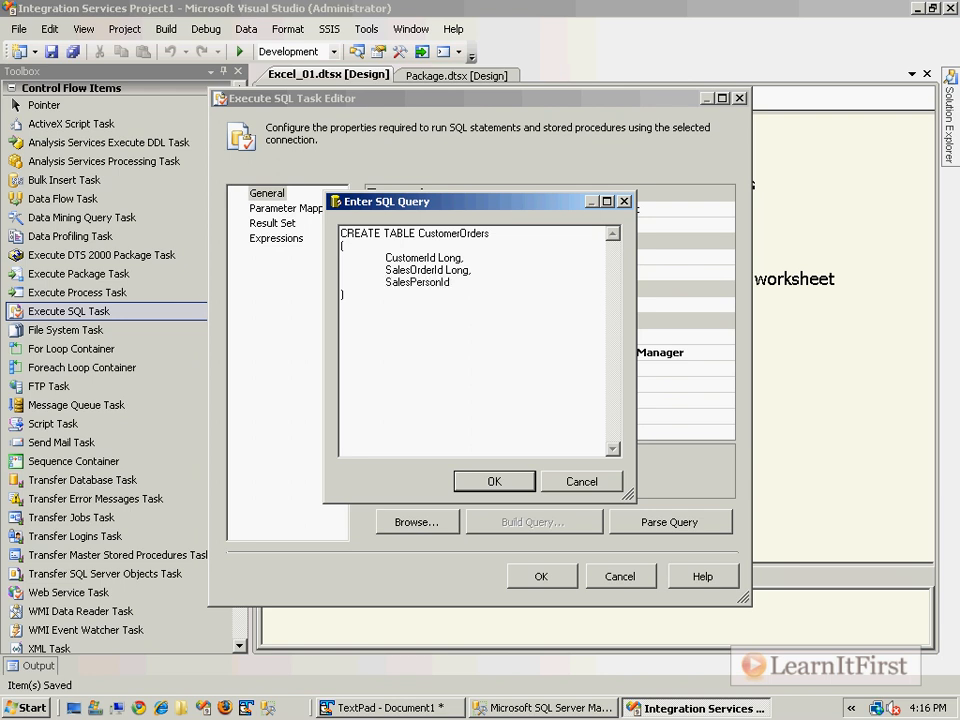
pyautogui.write(' Long')
pyautogui.click(494, 482)
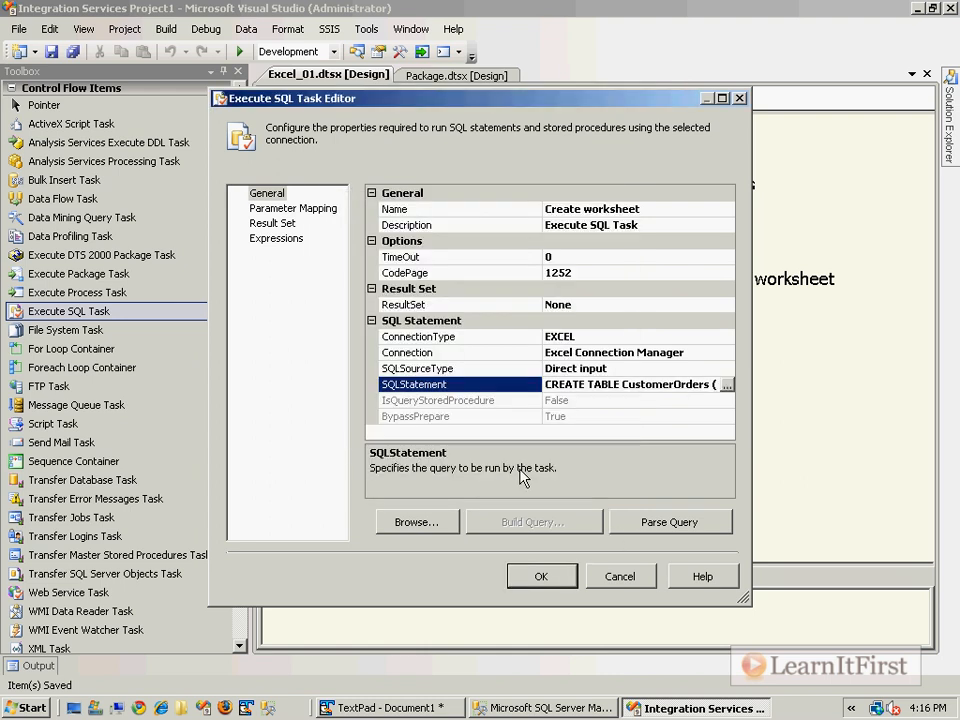
pyautogui.click(556, 586)
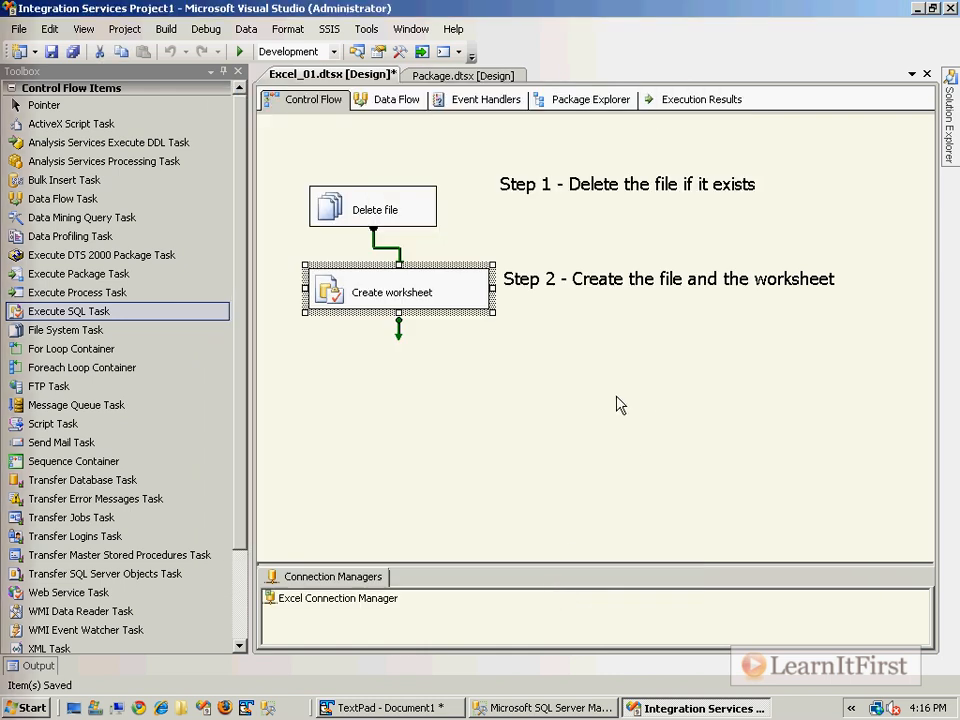